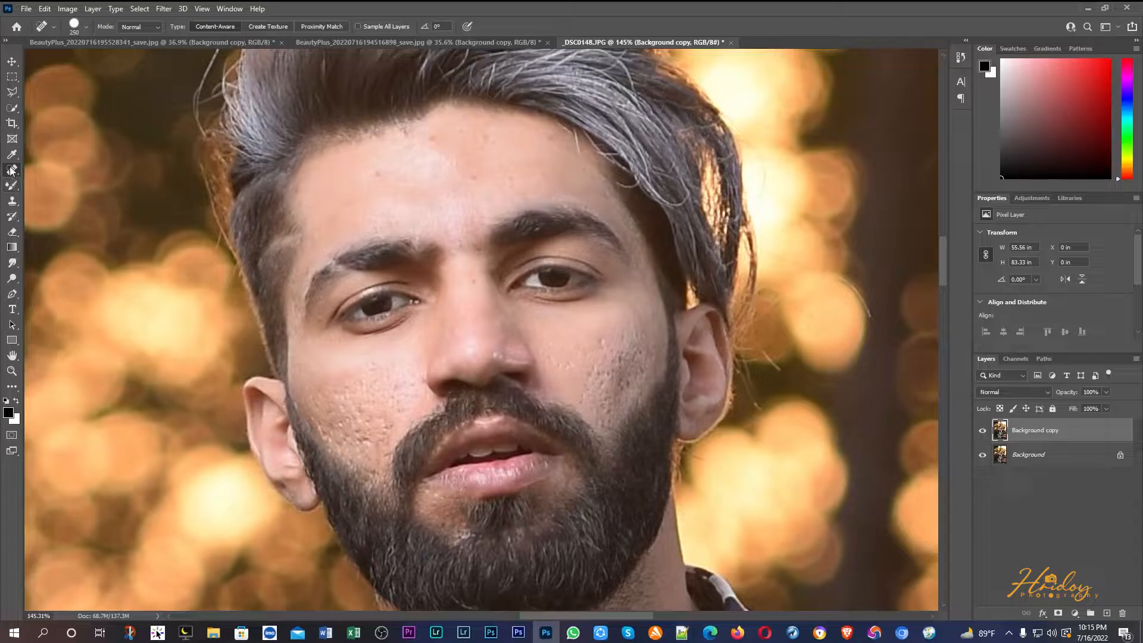
Remove the blemishes on the forehead, nose bridge and cheeks with the Spot Healing Brush at size 20
key("bracketleft")
key("bracketleft")
key("bracketleft")
key("bracketleft")
key("bracketleft")
key("bracketleft")
key("bracketleft")
key("bracketleft")
key("bracketleft")
key("bracketleft")
key("bracketleft")
key("bracketleft")
key("bracketleft")
key("bracketleft")
key("bracketleft")
left_click(377, 175)
key("bracketleft")
left_click(409, 135)
left_click(454, 127)
left_click(482, 145)
left_click(470, 247)
left_click(476, 253)
left_click(477, 279)
left_click(472, 184)
left_click(494, 146)
left_click(506, 183)
left_click(562, 137)
left_click(560, 131)
left_click(553, 144)
left_click(506, 328)
left_click(602, 346)
mouse_move(439, 135)
left_mouse_down()
mouse_move(431, 158)
mouse_move(450, 160)
left_mouse_up()
Toggle the Background copy layer's visibility to compare the retouched face with the original
left_click(982, 431)
left_click(982, 432)
left_click(982, 432)
left_click(983, 433)
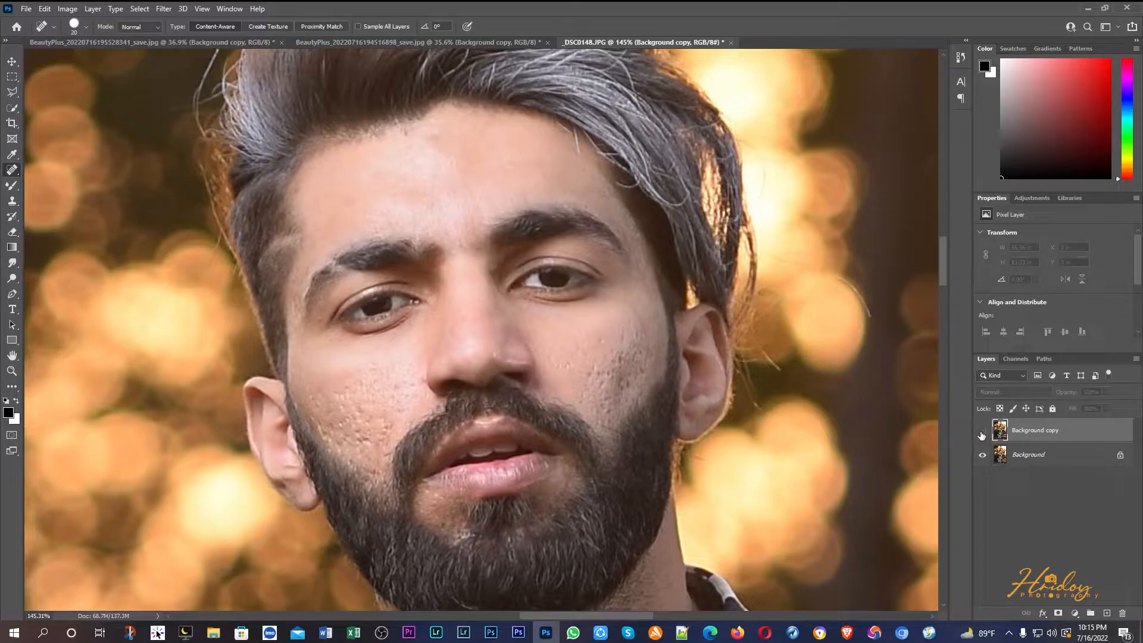
left_click(982, 432)
Open the Camera Raw Filter on the Background copy layer and apply user preset 09
scroll(676, 352, "down", 5)
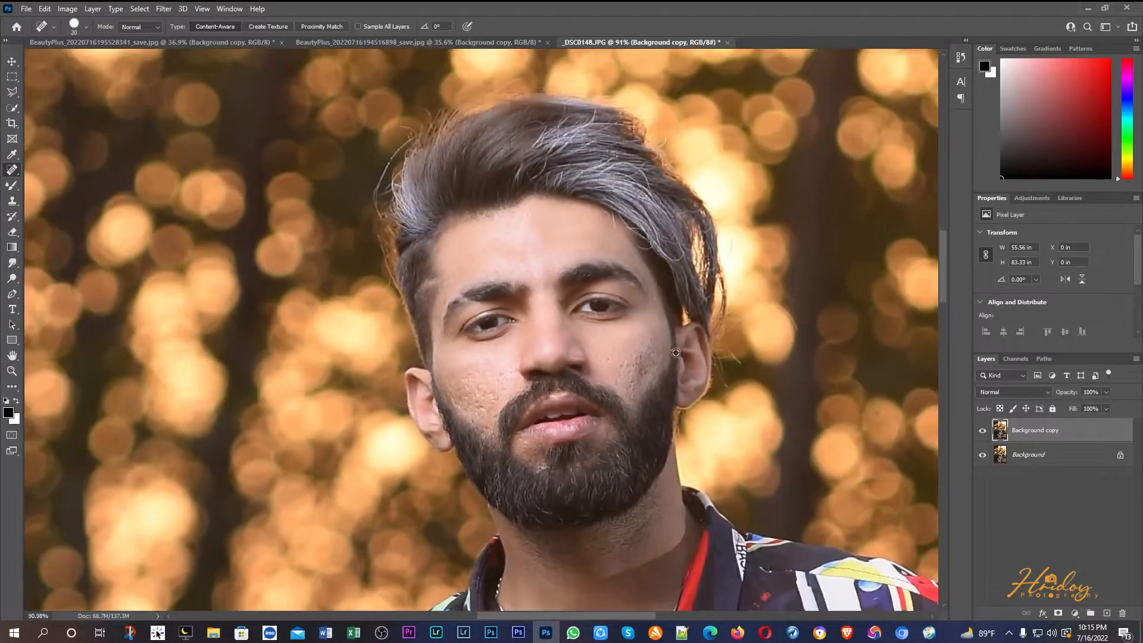
scroll(676, 353, "down", 5)
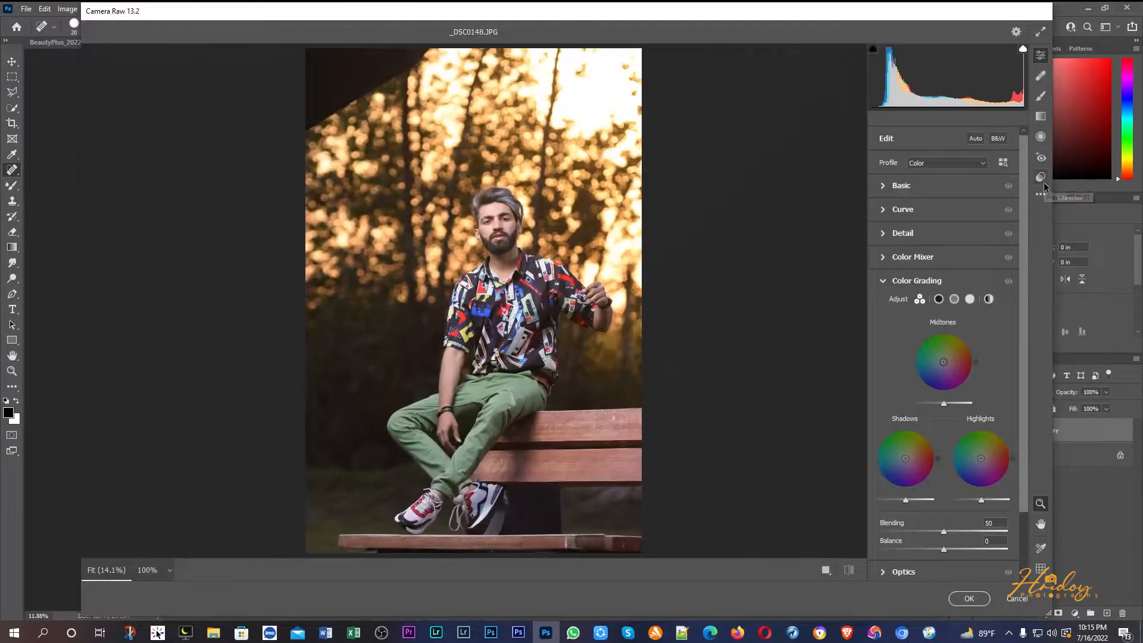
left_click(1043, 178)
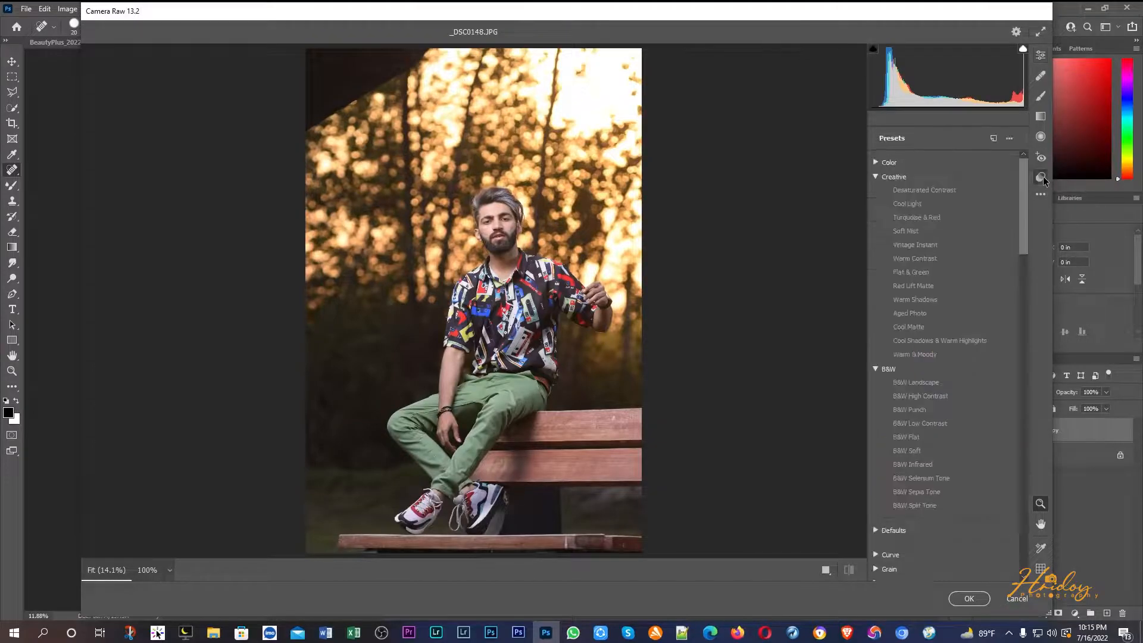
scroll(909, 452, "down", 20)
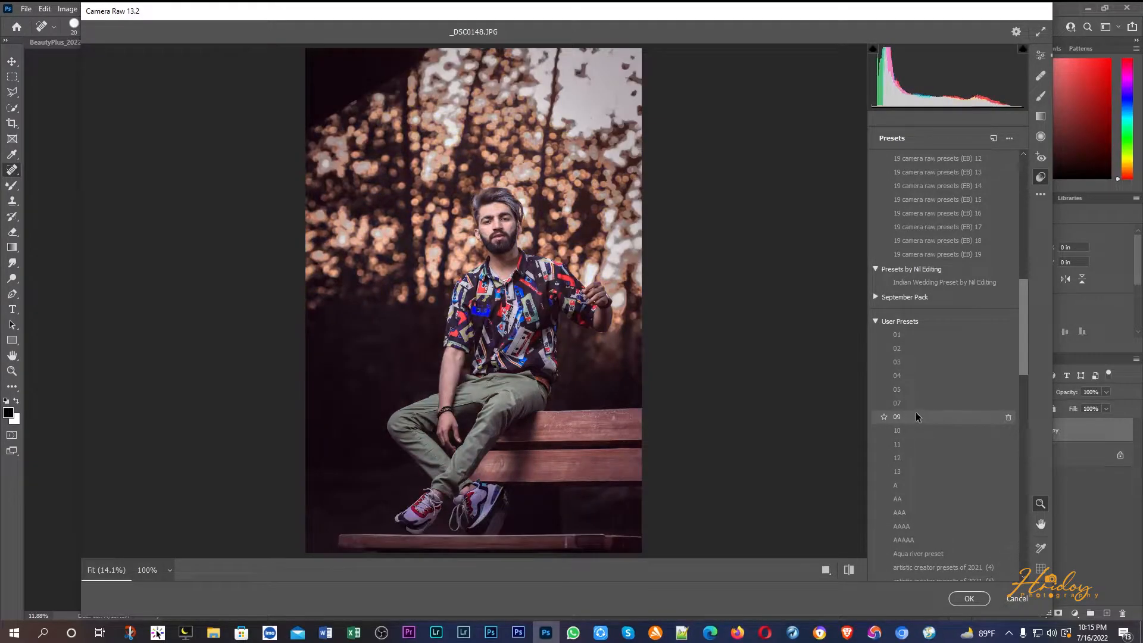
left_click(916, 416)
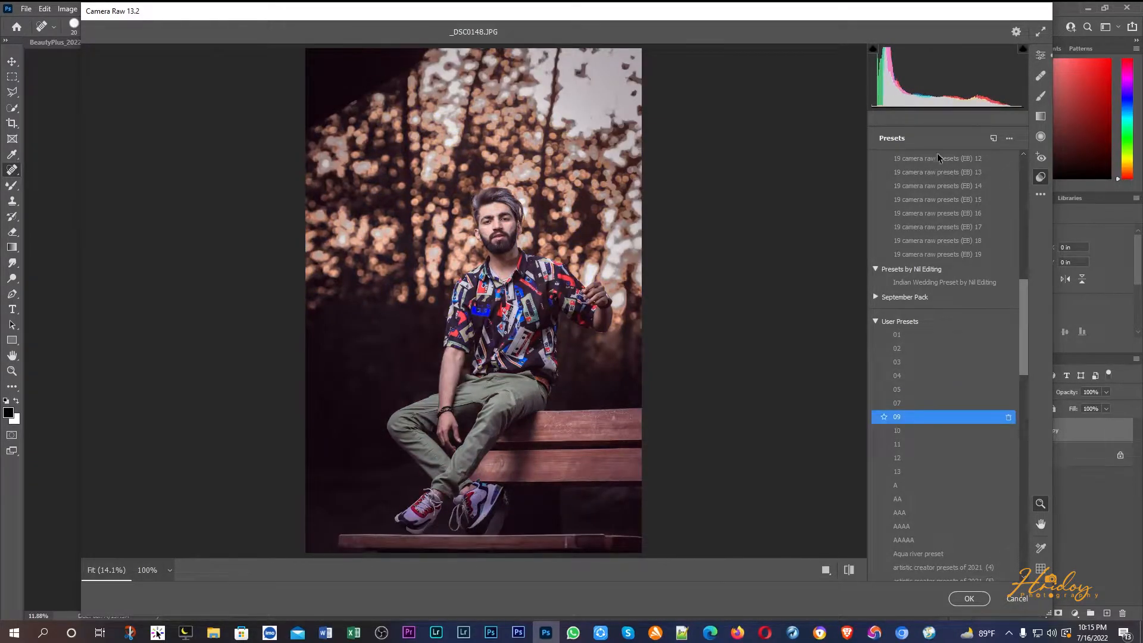
Set Contrast to -38 in the Basic adjustments
left_click(1037, 57)
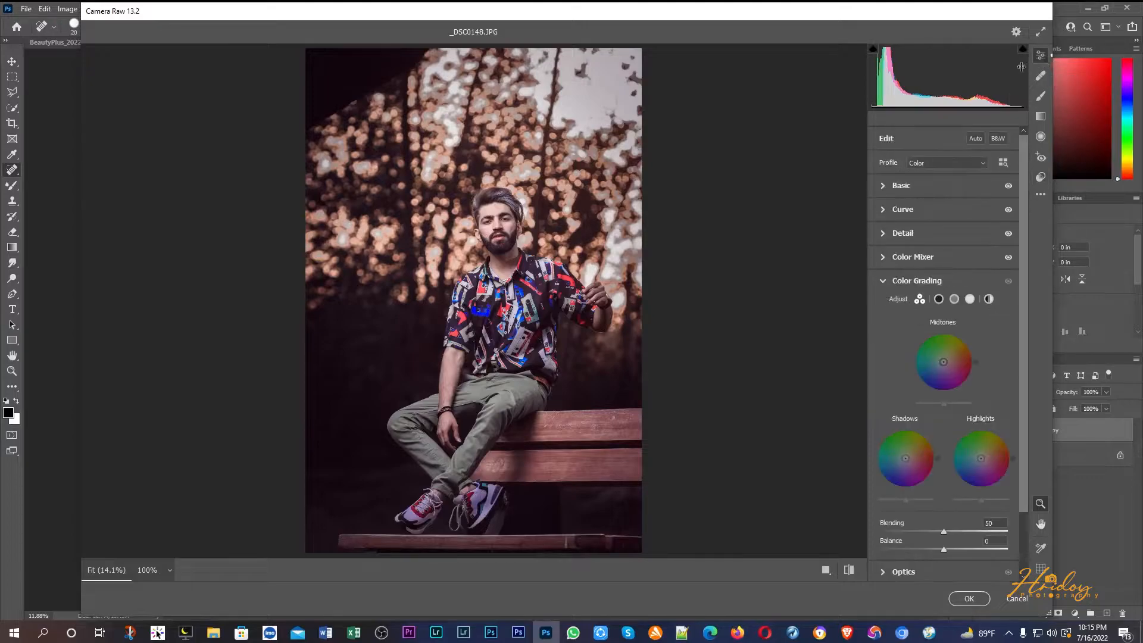
left_click(902, 186)
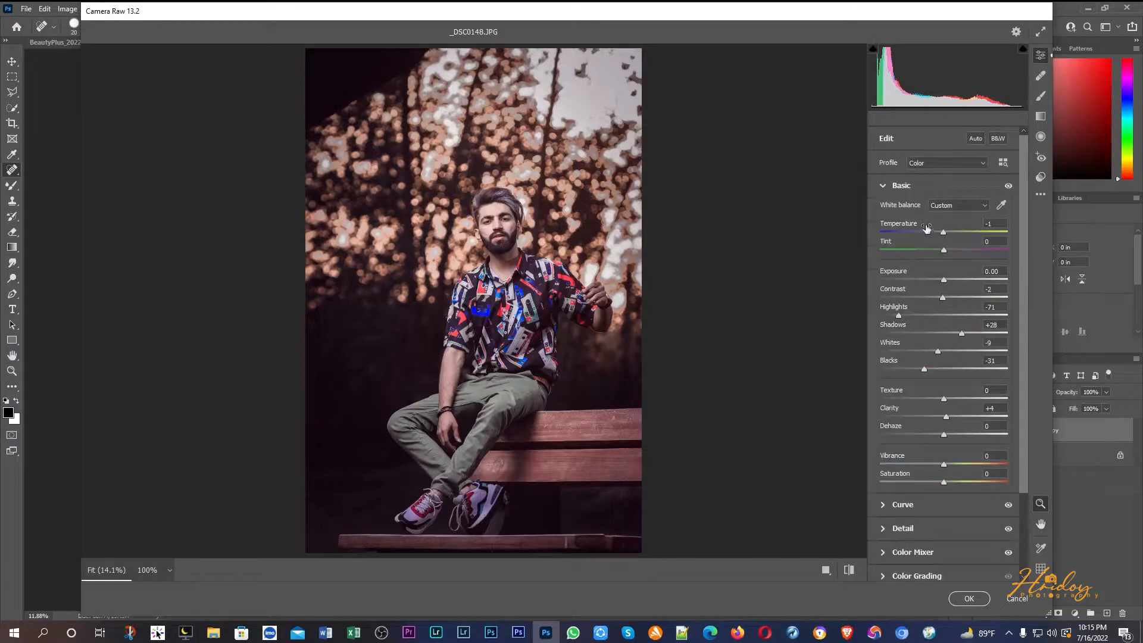
left_click_drag(943, 231, 931, 251)
key("ctrl+z")
mouse_move(949, 293)
left_mouse_down()
mouse_move(906, 295)
mouse_move(928, 296)
left_mouse_up()
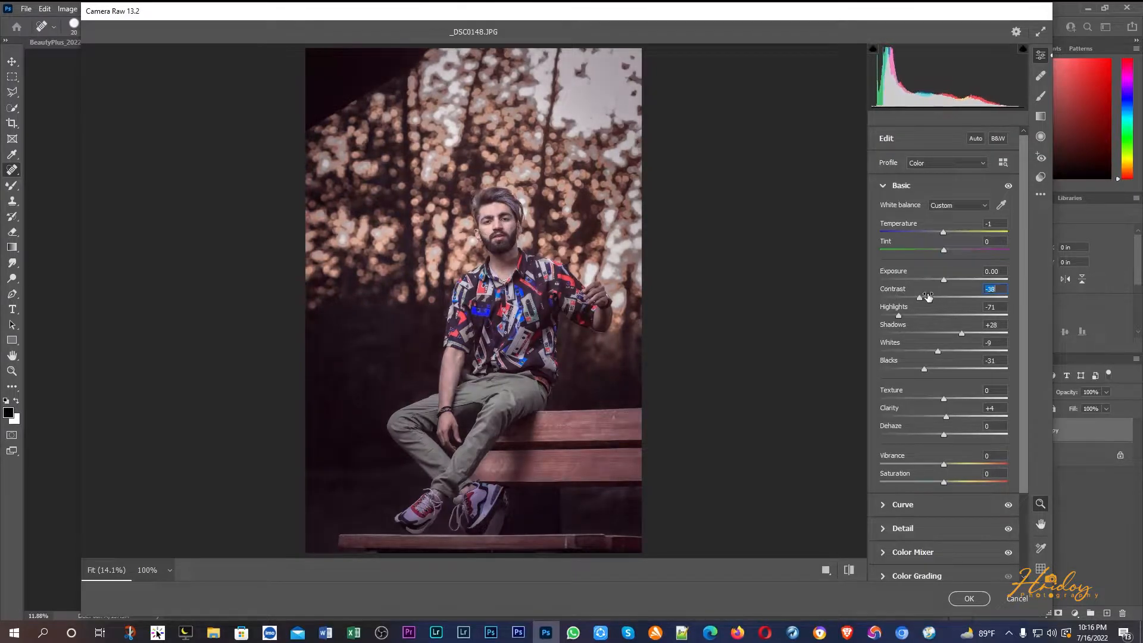
Set Shadows to +31 and fine-tune Vibrance and Clarity in the Basic adjustments
left_click_drag(962, 331, 995, 333)
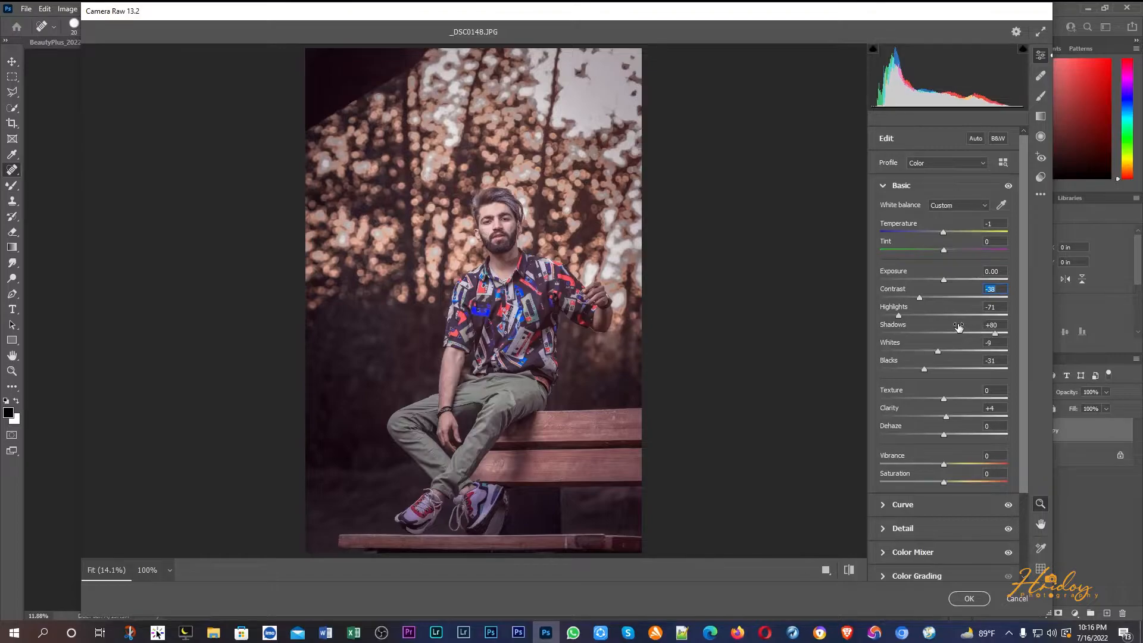
left_click_drag(900, 313, 914, 315)
key("ctrl+z")
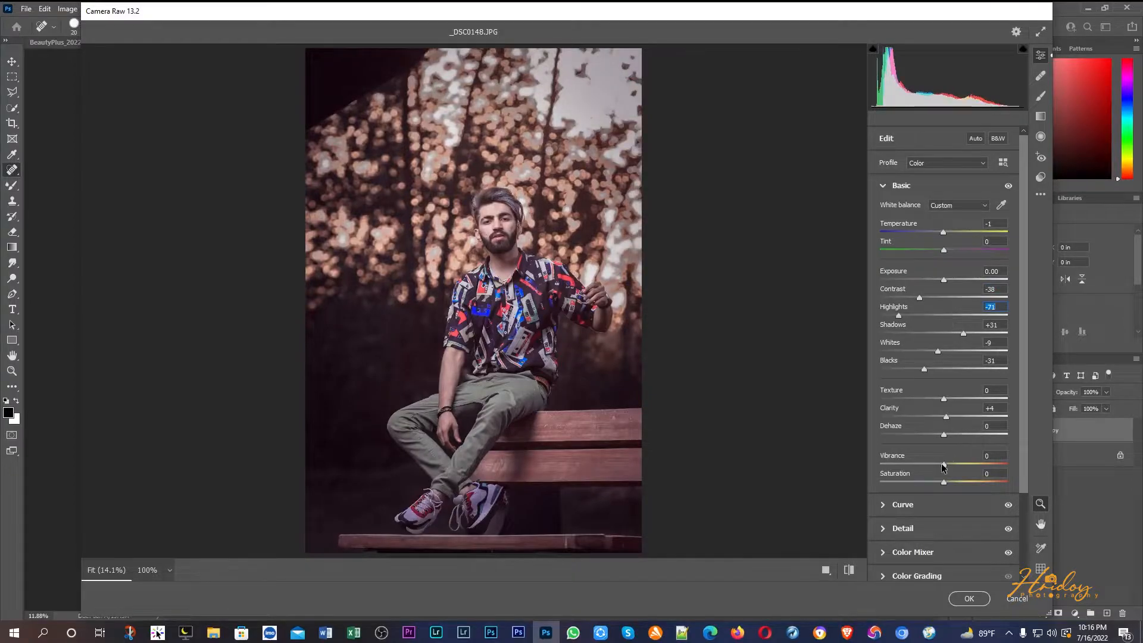
left_click_drag(981, 463, 956, 465)
mouse_move(951, 419)
left_mouse_down()
mouse_move(966, 415)
mouse_move(942, 416)
left_mouse_up()
Adjust the blue channel curve, lowering the highlight endpoint's output to 236 and placing the shadow endpoint at input 3, output 15
left_click(920, 509)
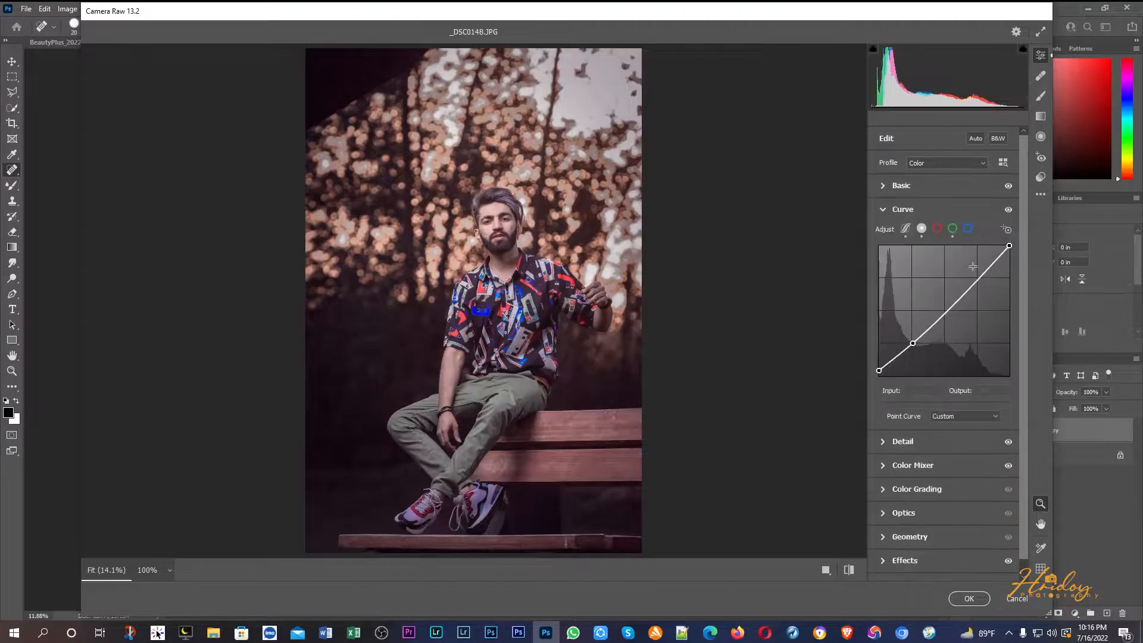
left_click(968, 228)
left_click_drag(1010, 245, 1009, 255)
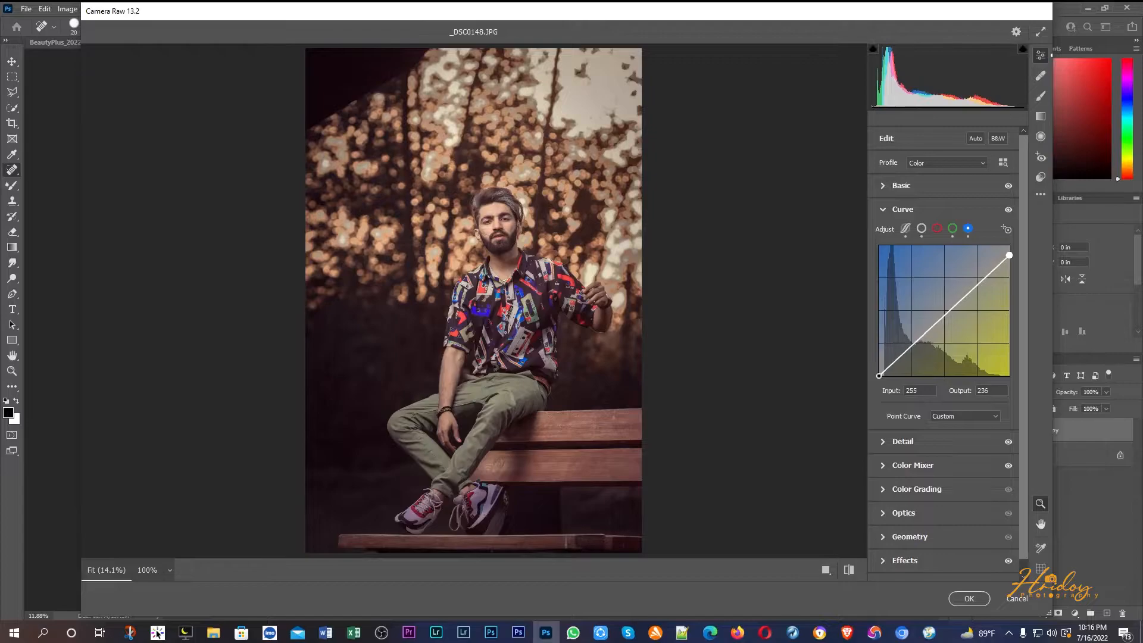
left_click_drag(879, 376, 880, 368)
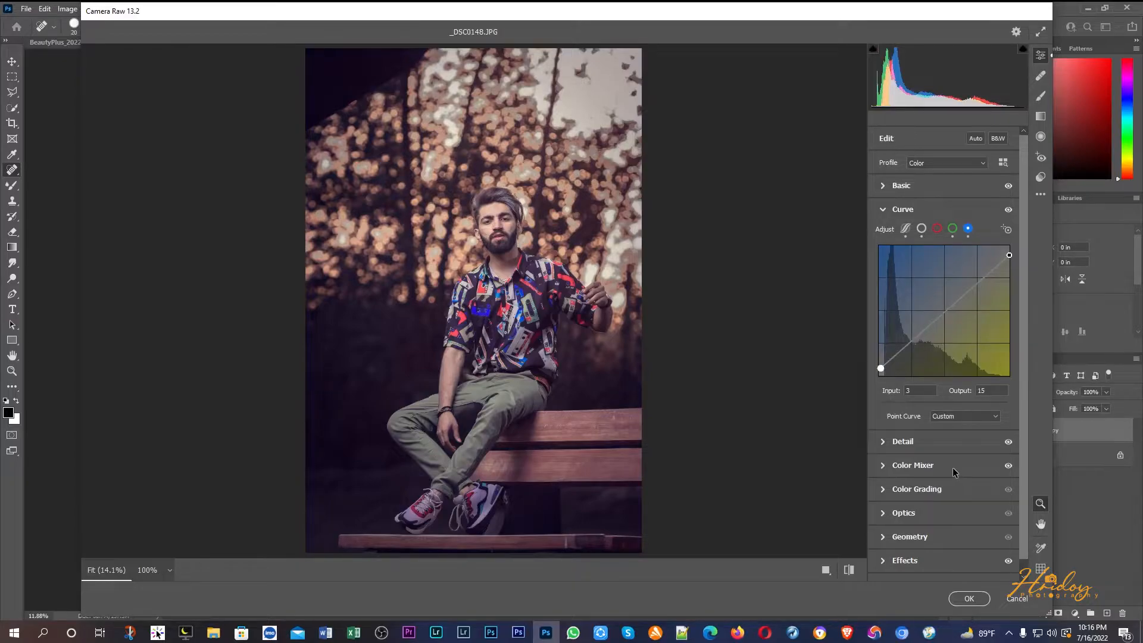
scroll(954, 445, "down", 1)
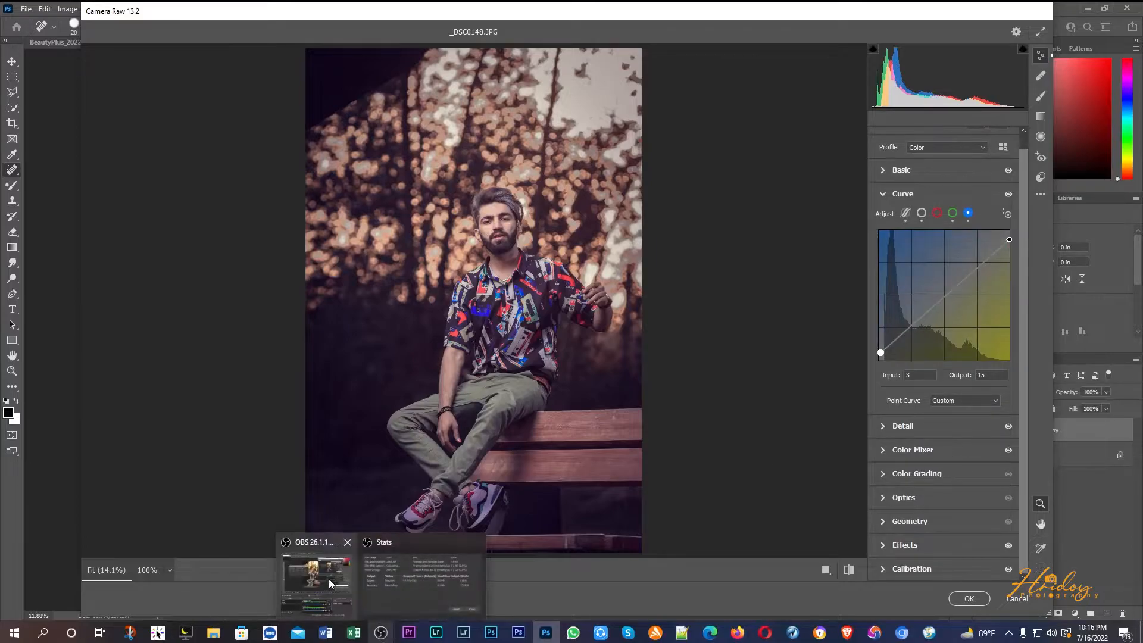
left_click(330, 582)
left_click(704, 523)
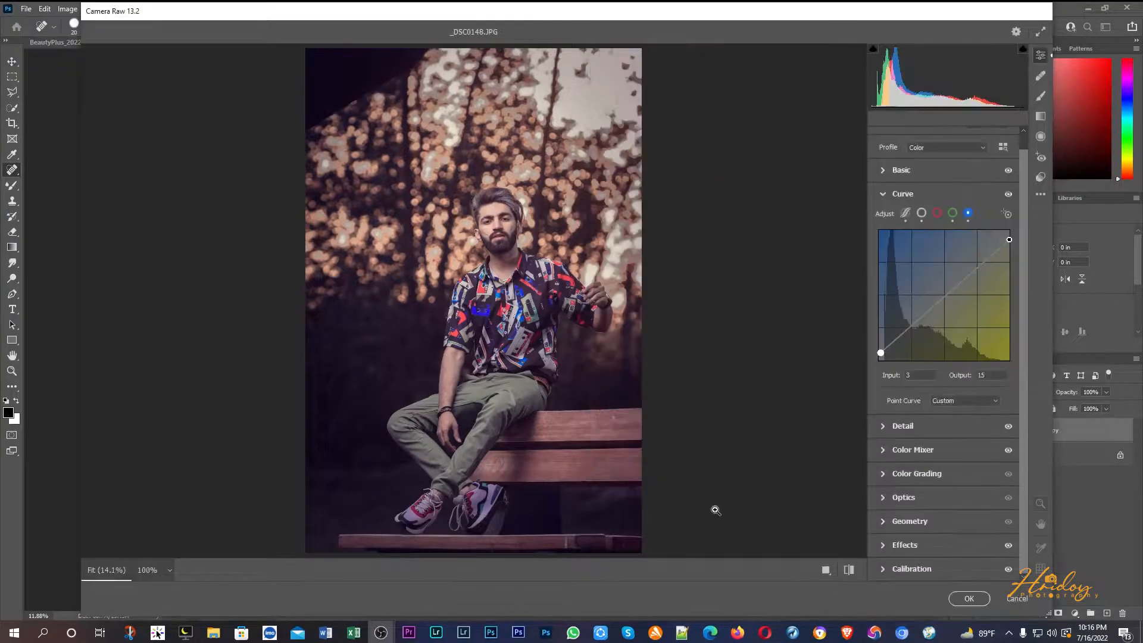
left_click(717, 512)
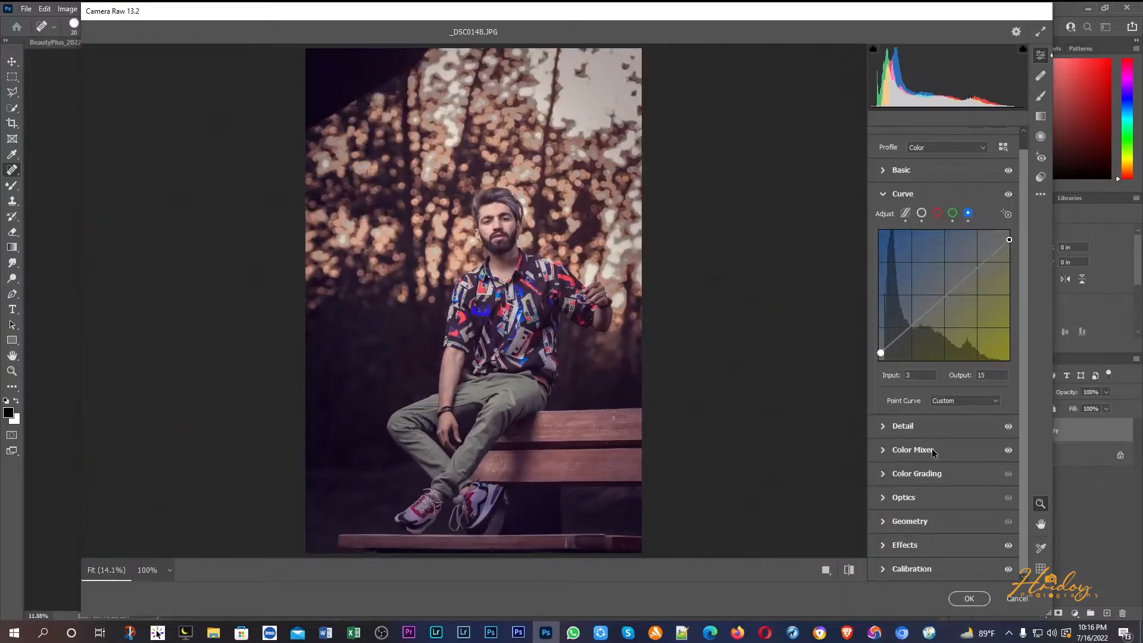
Set the Color Mixer saturation to +26 for Reds, -60 for Yellows and +85 for Greens
left_click(932, 451)
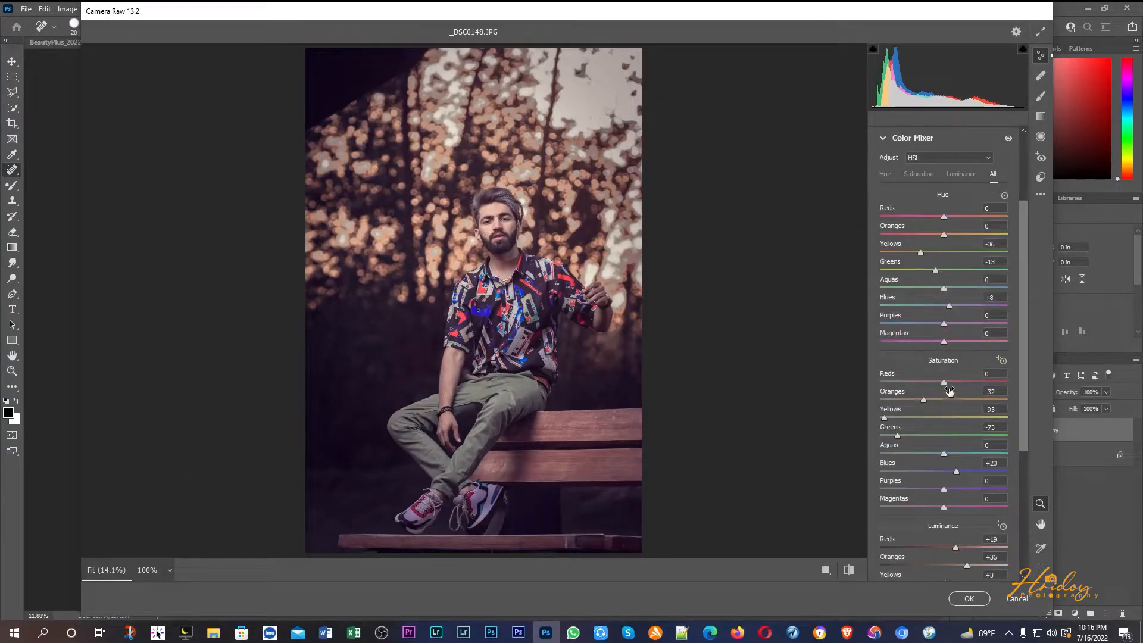
mouse_move(944, 381)
left_mouse_down()
mouse_move(994, 378)
mouse_move(960, 379)
left_mouse_up()
left_click_drag(880, 399, 906, 419)
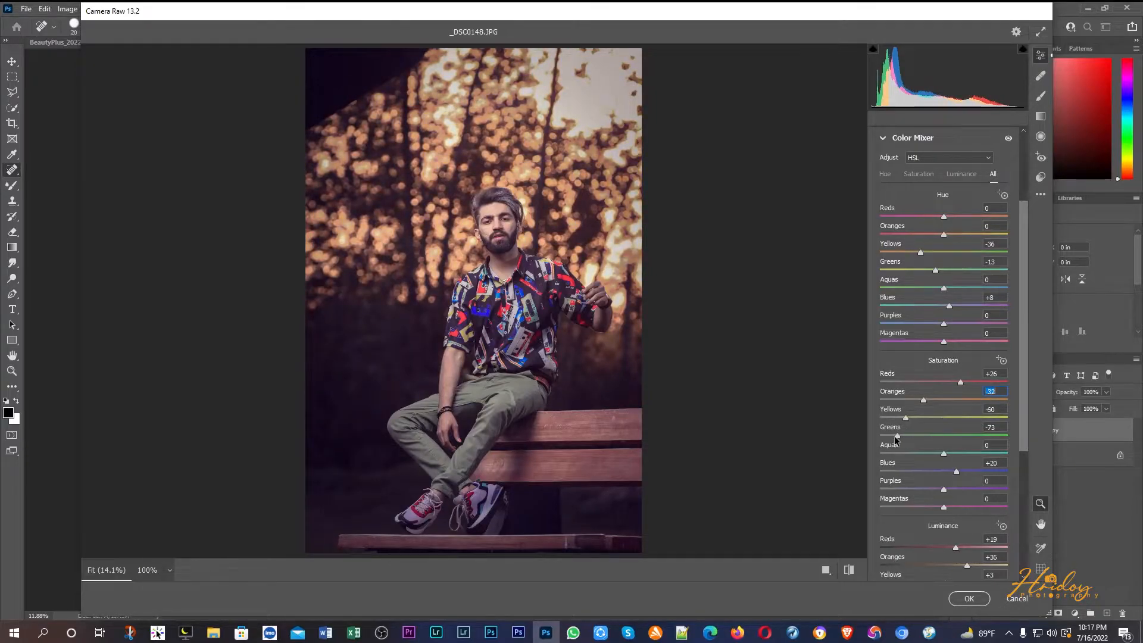
left_click_drag(975, 436, 1013, 437)
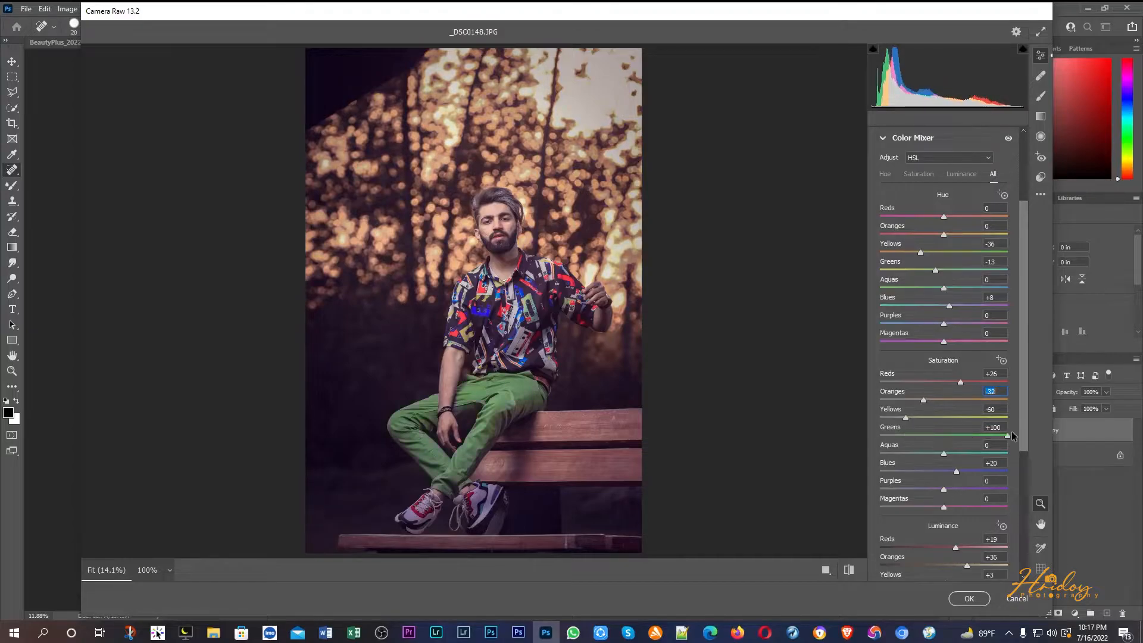
left_click_drag(880, 435, 997, 431)
Set the Color Mixer saturation to -36 for Aquas and +34 for Purples
left_click_drag(883, 454, 921, 455)
left_click(956, 472)
left_click_drag(946, 489, 1036, 492)
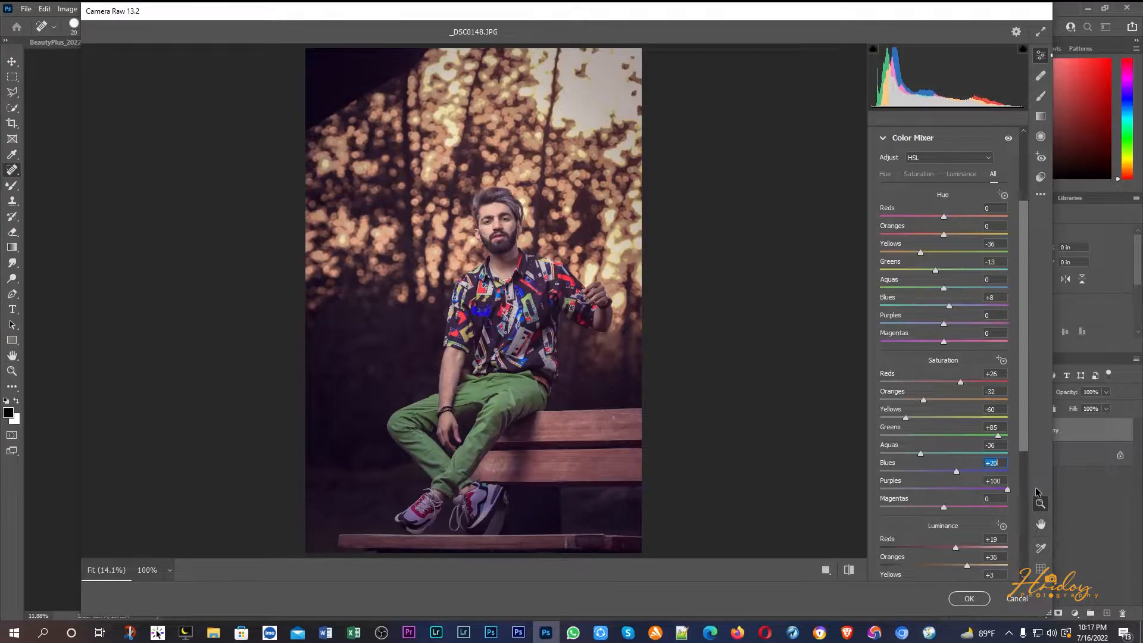
scroll(965, 494, "down", 3)
Try a Yellows luminance of -30 in the Color Mixer and undo it
left_click_drag(968, 479, 926, 498)
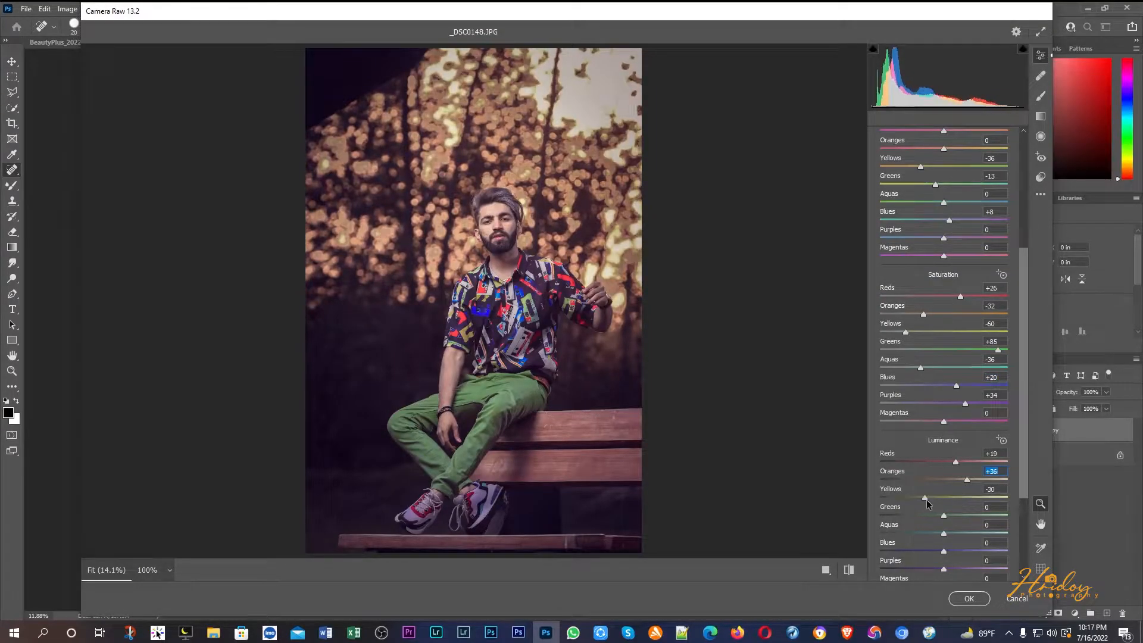
key("ctrl+z")
scroll(927, 505, "down", 3)
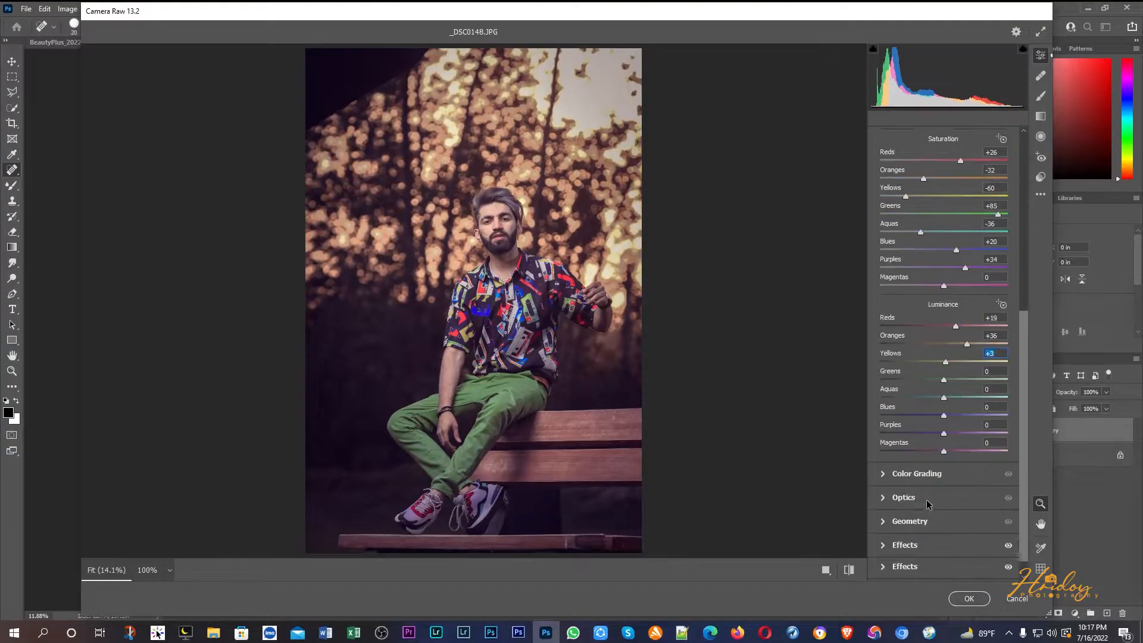
Try a warm tint on the Highlights wheel in Color Grading and reset it
left_click(936, 475)
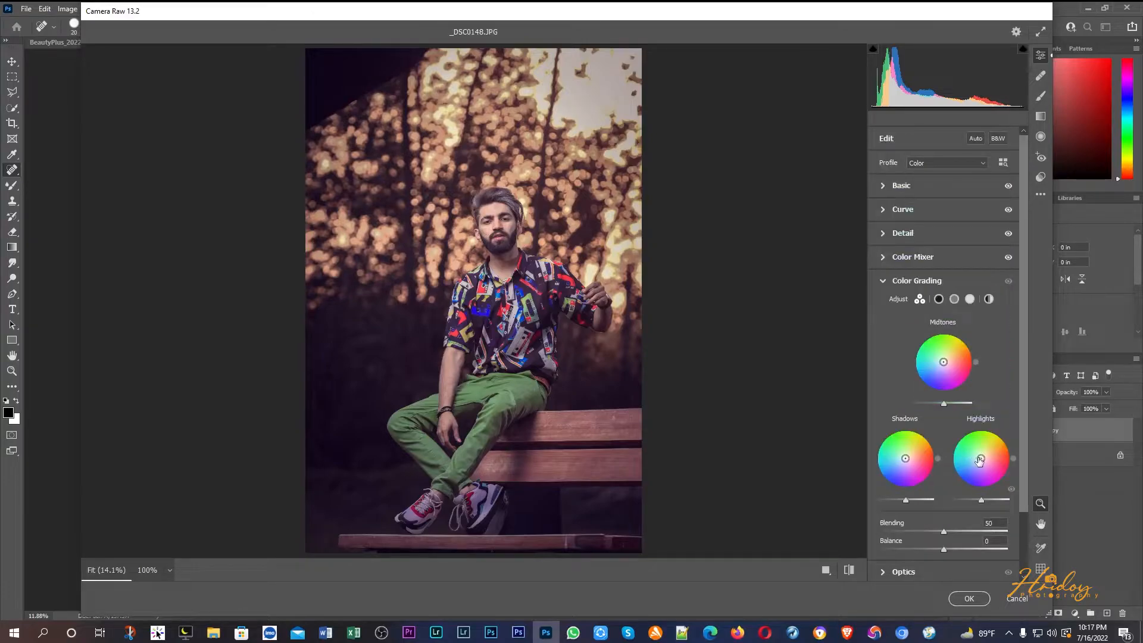
left_click_drag(981, 458, 990, 453)
double_click(991, 453)
scroll(990, 453, "down", 2)
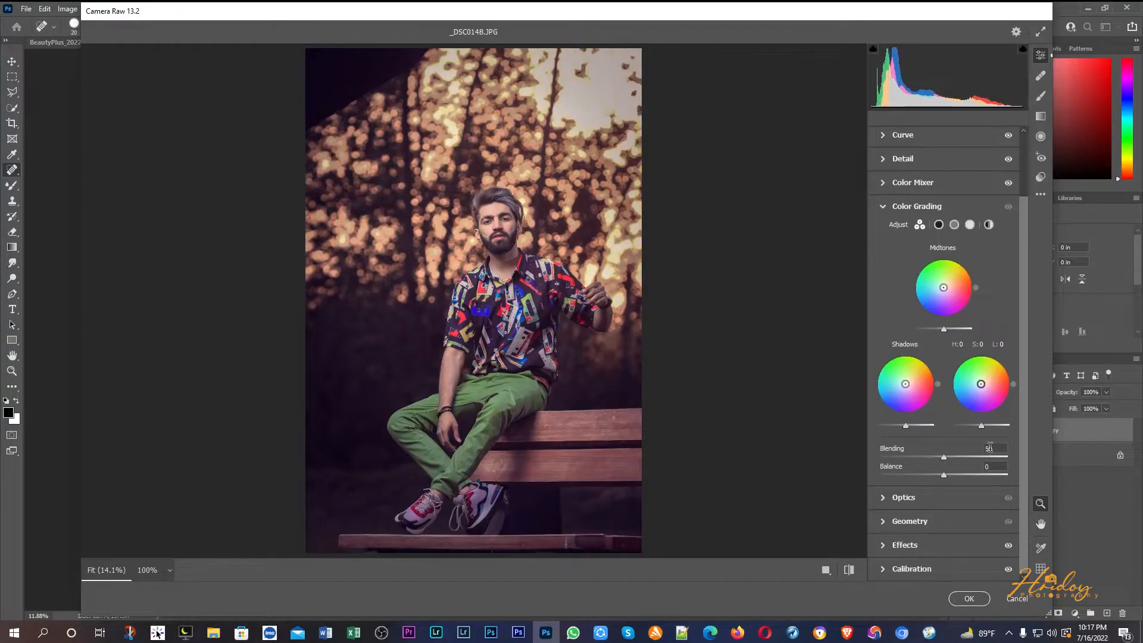
Compare the photo before and after side by side and apply the Camera Raw adjustments
left_click(825, 569)
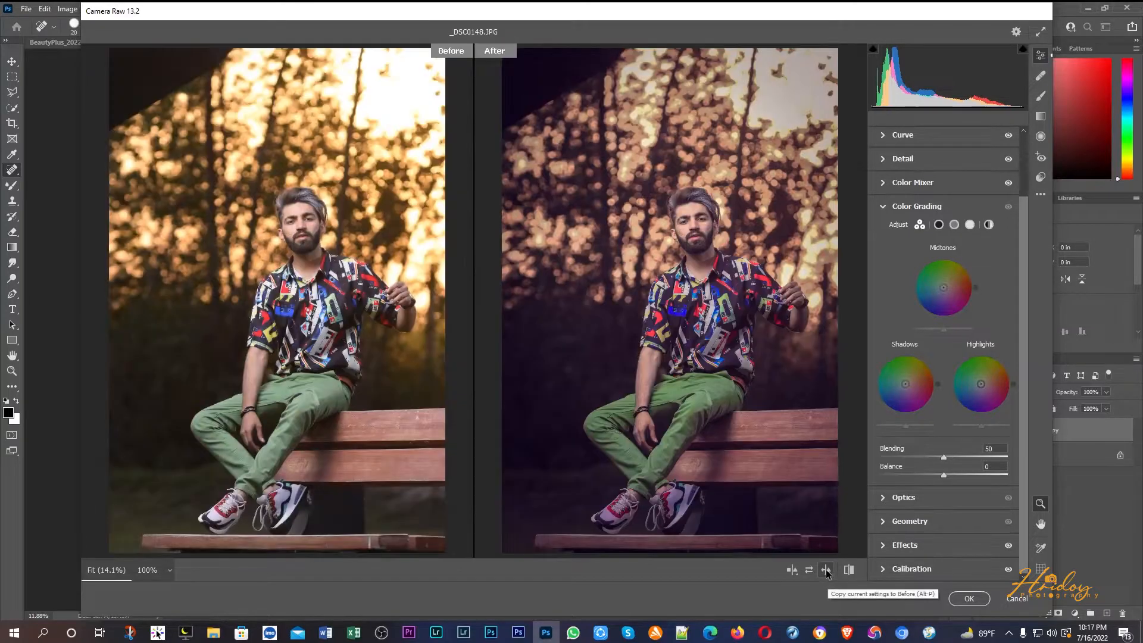
left_click(969, 598)
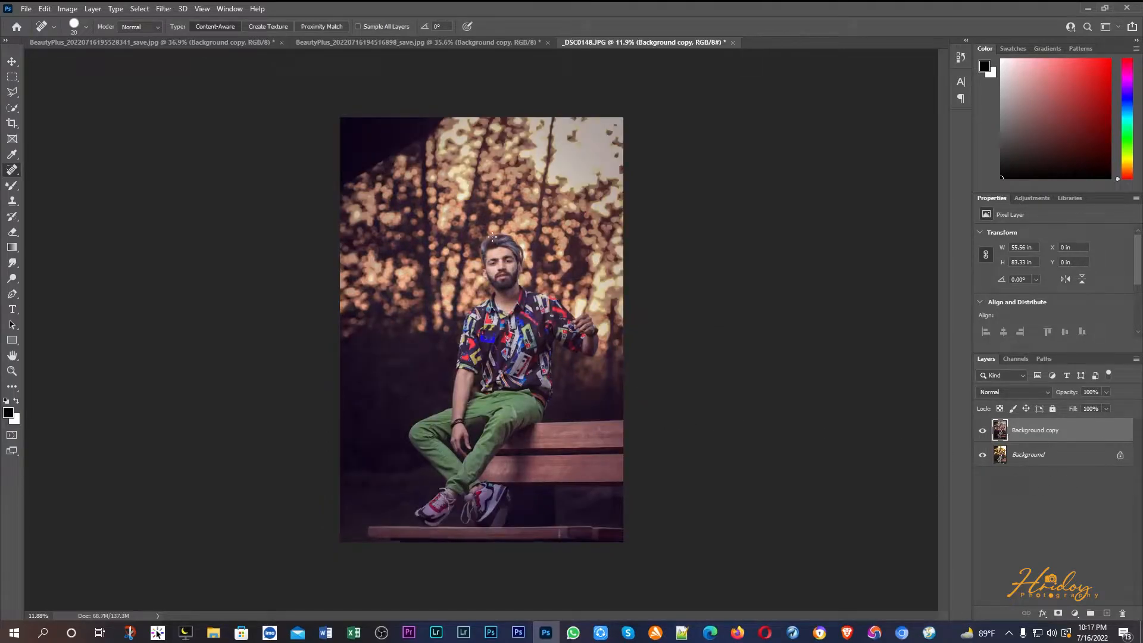
Duplicate the Background copy layer
scroll(491, 238, "up", 8)
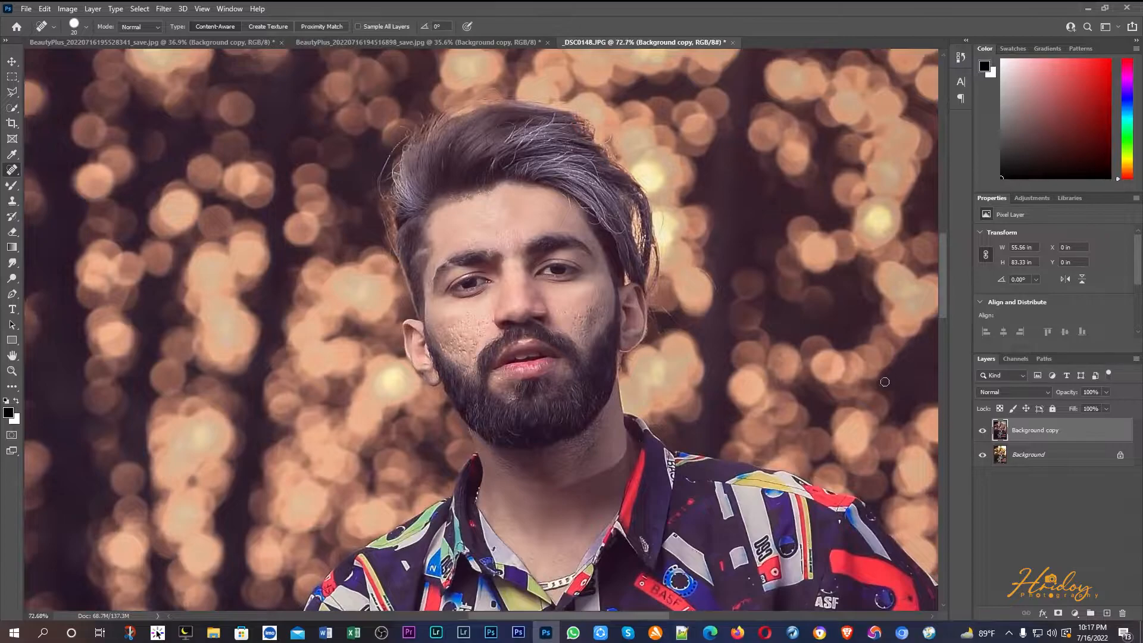
left_click_drag(1030, 441, 1107, 613)
scroll(504, 347, "down", 7)
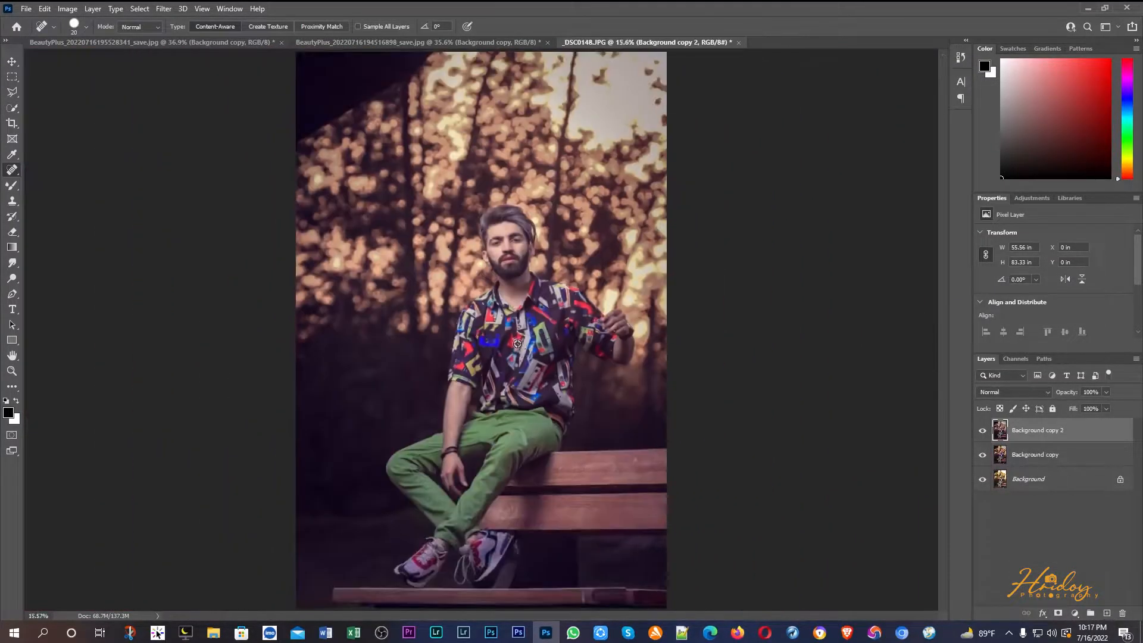
Smooth the forehead skin with the Mixer Brush, using white as the foreground color and an enlarged brush tip
left_click(10, 187)
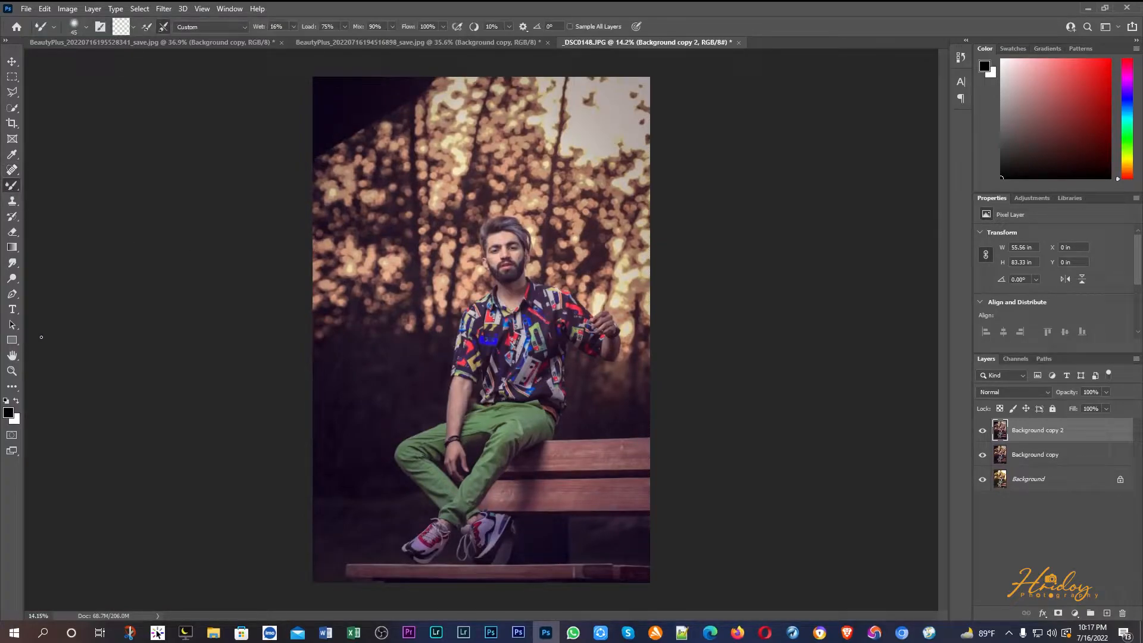
key("c")
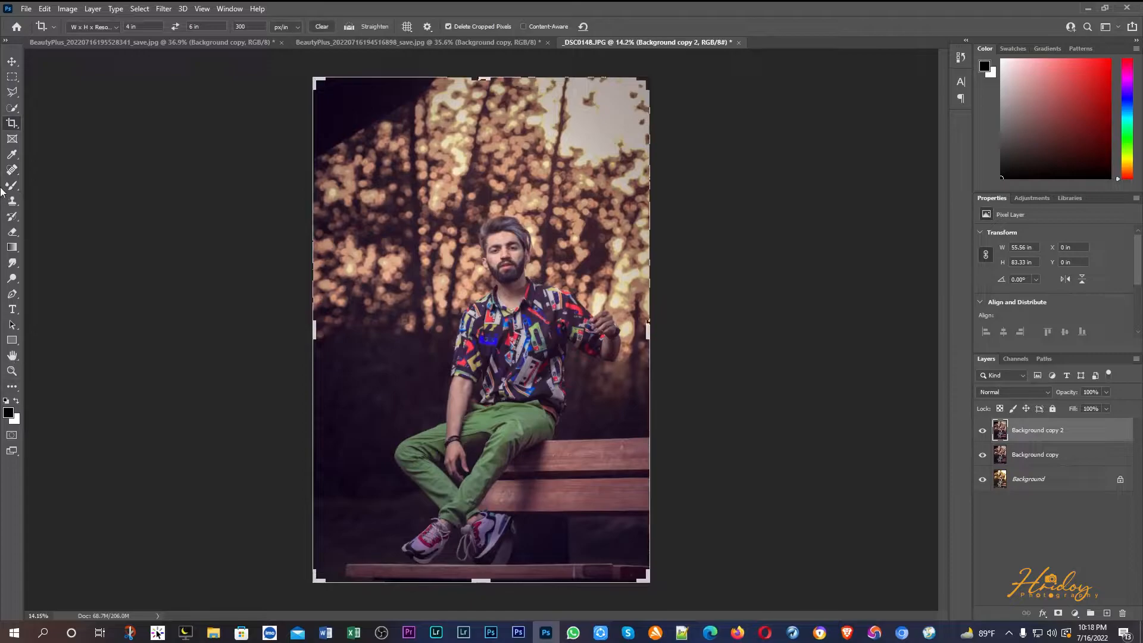
left_click(12, 186)
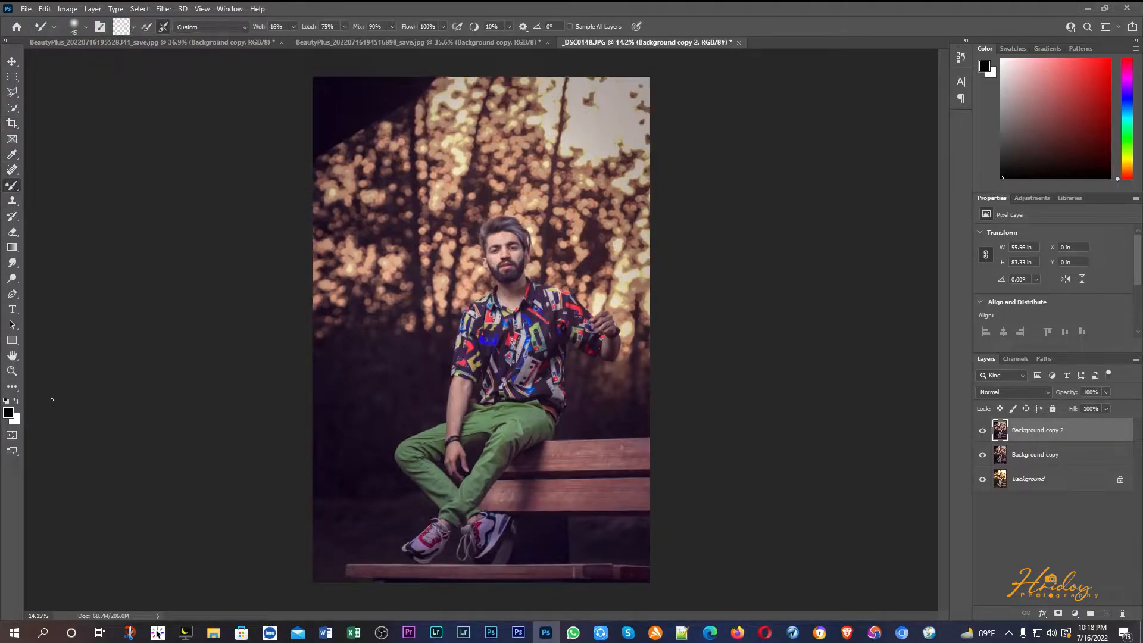
key("x")
scroll(453, 262, "up", 10)
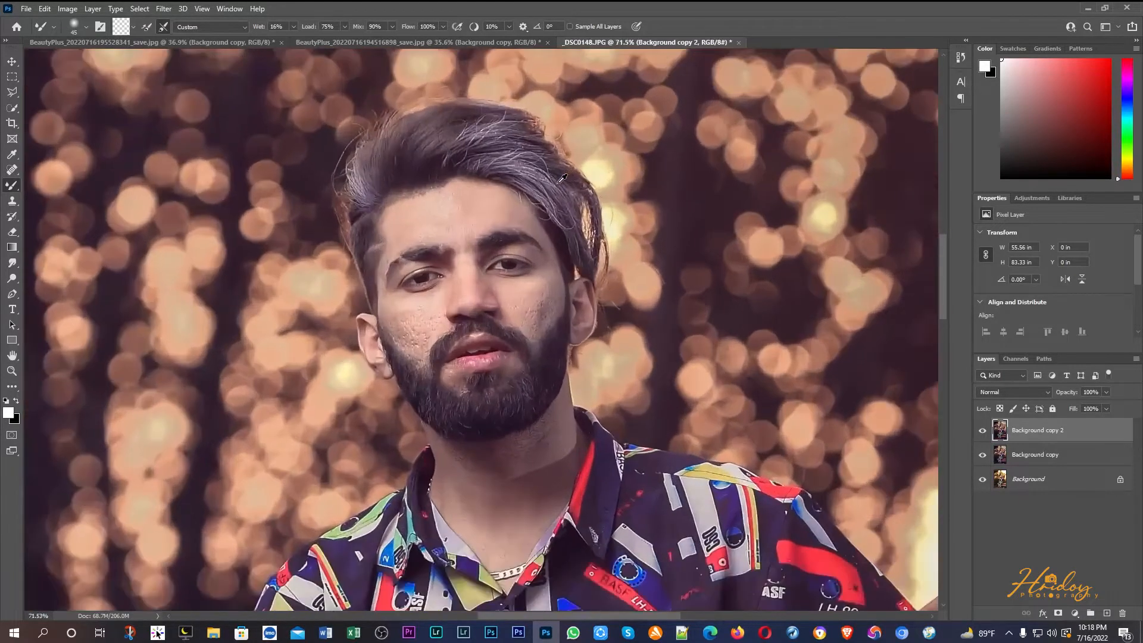
scroll(469, 256, "up", 3)
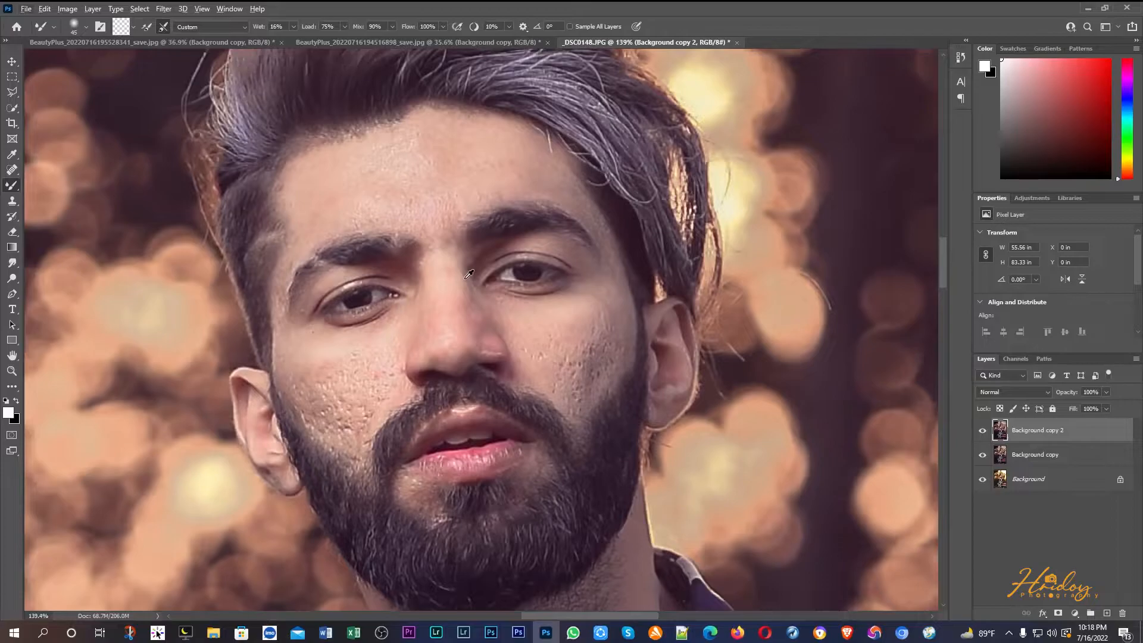
scroll(466, 278, "down", 1)
key("]")
key("]")
mouse_move(322, 165)
left_mouse_down()
mouse_move(398, 125)
mouse_move(459, 125)
mouse_move(422, 126)
mouse_move(520, 153)
mouse_move(498, 152)
left_mouse_up()
key("]")
mouse_move(429, 166)
left_mouse_down()
mouse_move(377, 183)
mouse_move(393, 163)
mouse_move(325, 204)
mouse_move(389, 195)
mouse_move(341, 200)
mouse_move(432, 208)
mouse_move(437, 218)
mouse_move(441, 200)
mouse_move(489, 171)
mouse_move(519, 170)
mouse_move(476, 175)
mouse_move(554, 177)
mouse_move(496, 149)
mouse_move(430, 145)
mouse_move(325, 172)
mouse_move(345, 156)
mouse_move(375, 161)
mouse_move(371, 172)
mouse_move(447, 149)
mouse_move(415, 157)
mouse_move(394, 187)
mouse_move(424, 186)
mouse_move(330, 196)
left_mouse_up()
Finish smoothing the forehead and the skin between the eyebrows with the Mixer Brush, resizing the brush tip as needed
key("]")
key("]")
key("bracketleft")
key("bracketleft")
key("bracketleft")
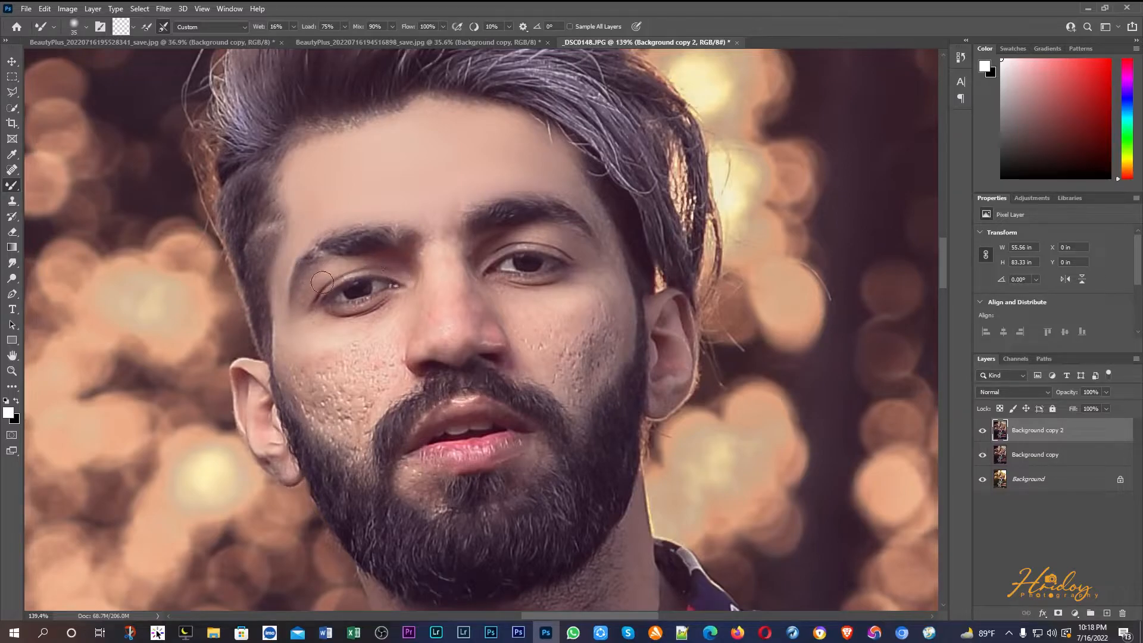
Smooth the nose and the skin under the eye on the image's left side with a small Mixer Brush tip
key("]")
mouse_move(291, 337)
left_mouse_down()
mouse_move(293, 364)
mouse_move(288, 321)
mouse_move(295, 375)
mouse_move(340, 439)
mouse_move(303, 378)
mouse_move(312, 404)
mouse_move(299, 386)
mouse_move(359, 430)
mouse_move(358, 368)
mouse_move(322, 368)
mouse_move(375, 338)
mouse_move(402, 298)
mouse_move(378, 319)
mouse_move(304, 317)
mouse_move(342, 330)
mouse_move(394, 304)
left_mouse_up()
key("]")
key("bracketleft")
key("bracketleft")
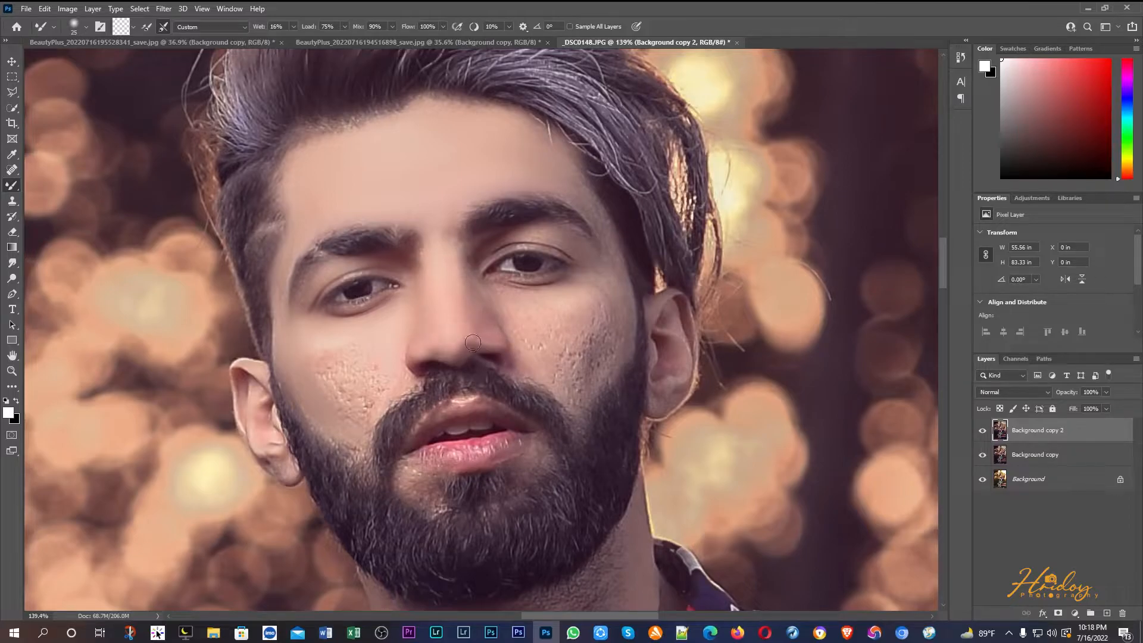
Smooth the rough cheek on the image's left side down to the beard edge using a larger Mixer Brush tip
key("bracketright")
key("bracketright")
key("bracketright")
mouse_move(309, 340)
left_mouse_down()
mouse_move(314, 380)
mouse_move(341, 349)
mouse_move(307, 331)
mouse_move(327, 360)
mouse_move(352, 366)
mouse_move(370, 352)
mouse_move(381, 371)
mouse_move(357, 410)
mouse_move(366, 426)
mouse_move(364, 394)
mouse_move(323, 359)
mouse_move(320, 401)
mouse_move(308, 381)
mouse_move(354, 440)
mouse_move(359, 373)
left_mouse_up()
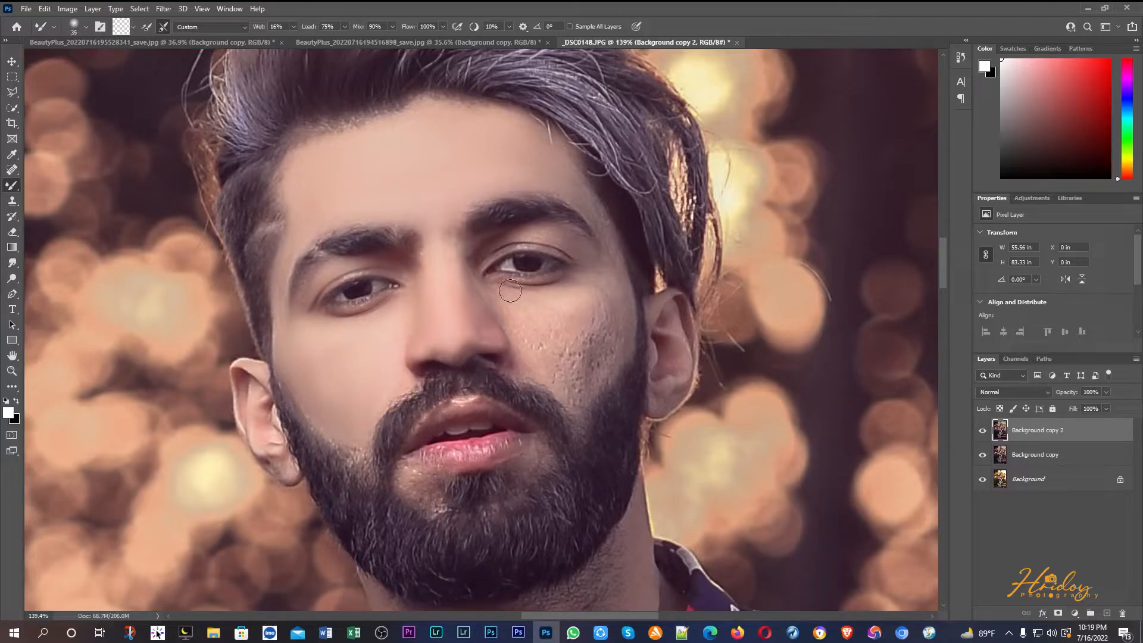
Smooth the cheek on the image's right side from under the eye to the beard, adjusting the brush size
left_click_drag(493, 303, 549, 359)
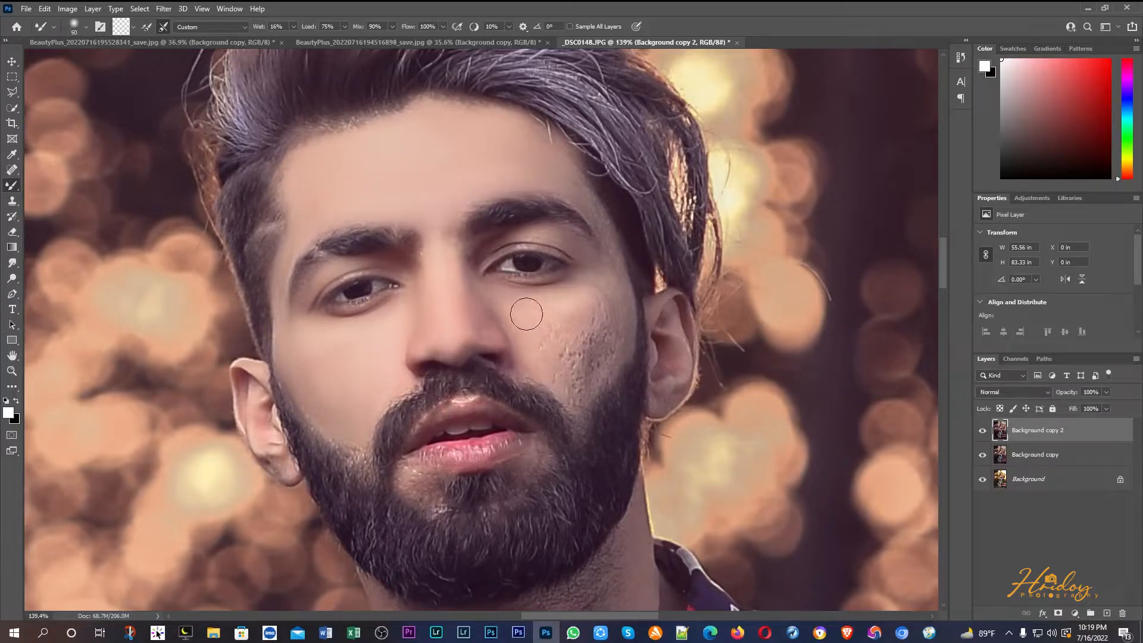
key("bracketright")
key("bracketleft")
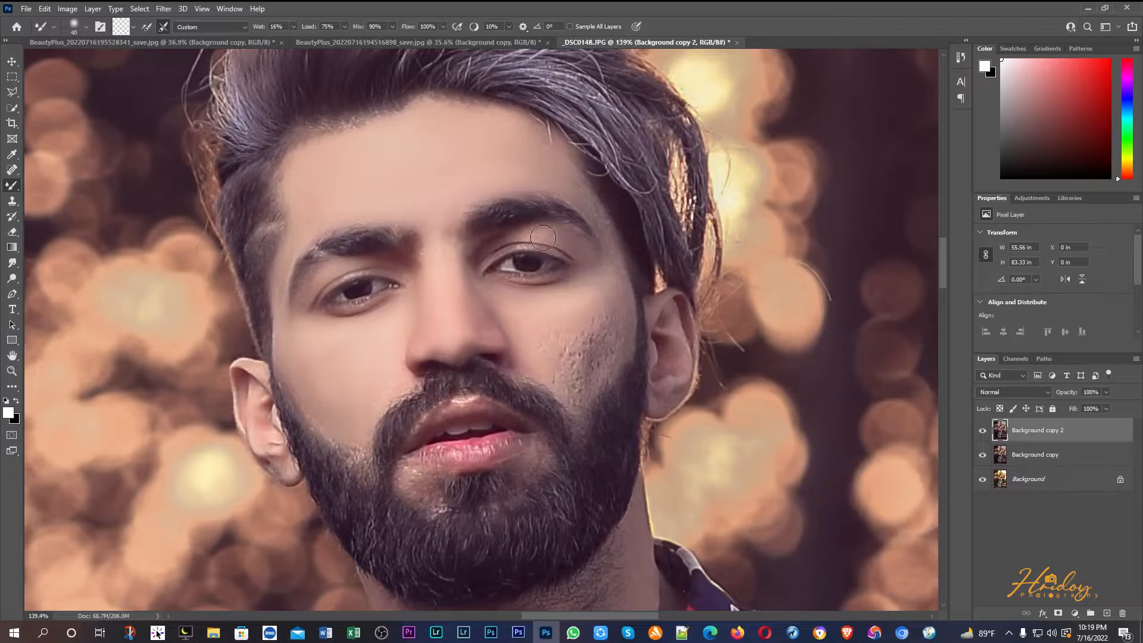
key("bracketright")
key("bracketright")
key("bracketright")
key("bracketright")
mouse_move(554, 328)
left_mouse_down()
mouse_move(571, 386)
mouse_move(606, 350)
mouse_move(605, 375)
mouse_move(608, 307)
mouse_move(547, 330)
mouse_move(563, 340)
mouse_move(606, 307)
mouse_move(600, 332)
mouse_move(556, 340)
mouse_move(579, 347)
mouse_move(540, 337)
mouse_move(576, 358)
mouse_move(594, 322)
mouse_move(586, 344)
mouse_move(613, 331)
left_mouse_up()
key("bracketleft")
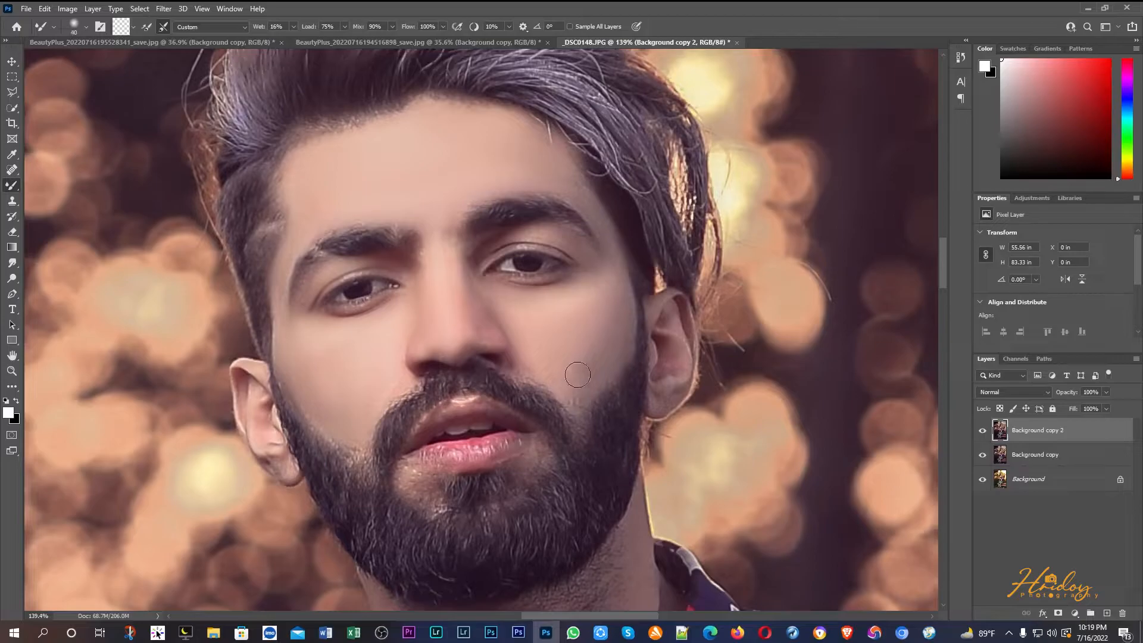
Smooth the lower lip and the bare skin around the mouth with a smaller Mixer Brush tip
scroll(484, 459, "down", 3)
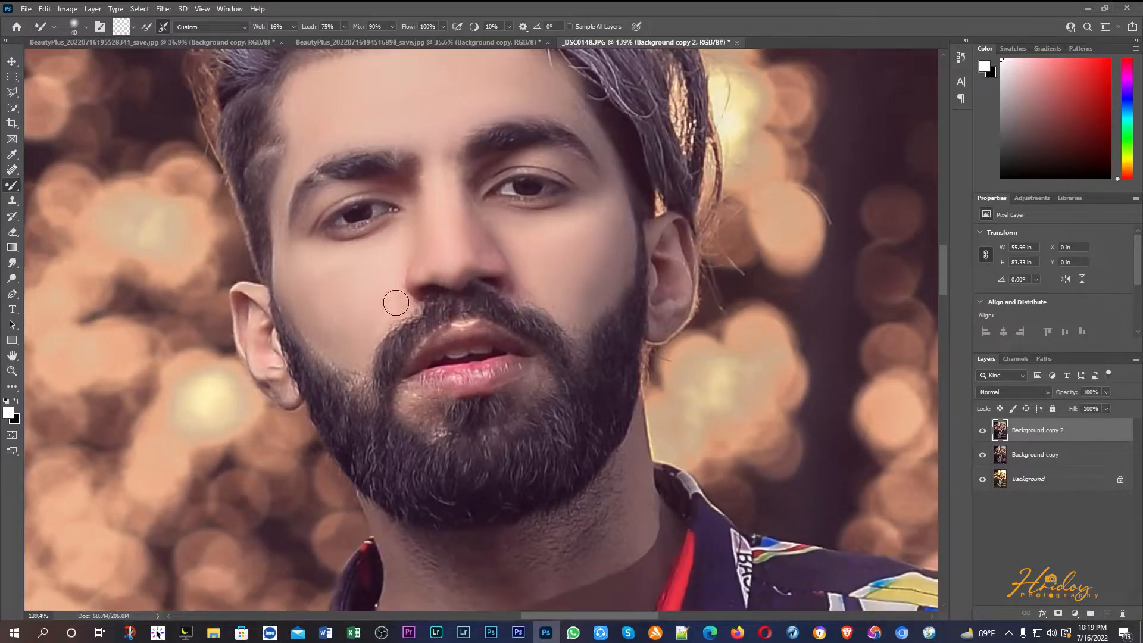
scroll(383, 319, "up", 1)
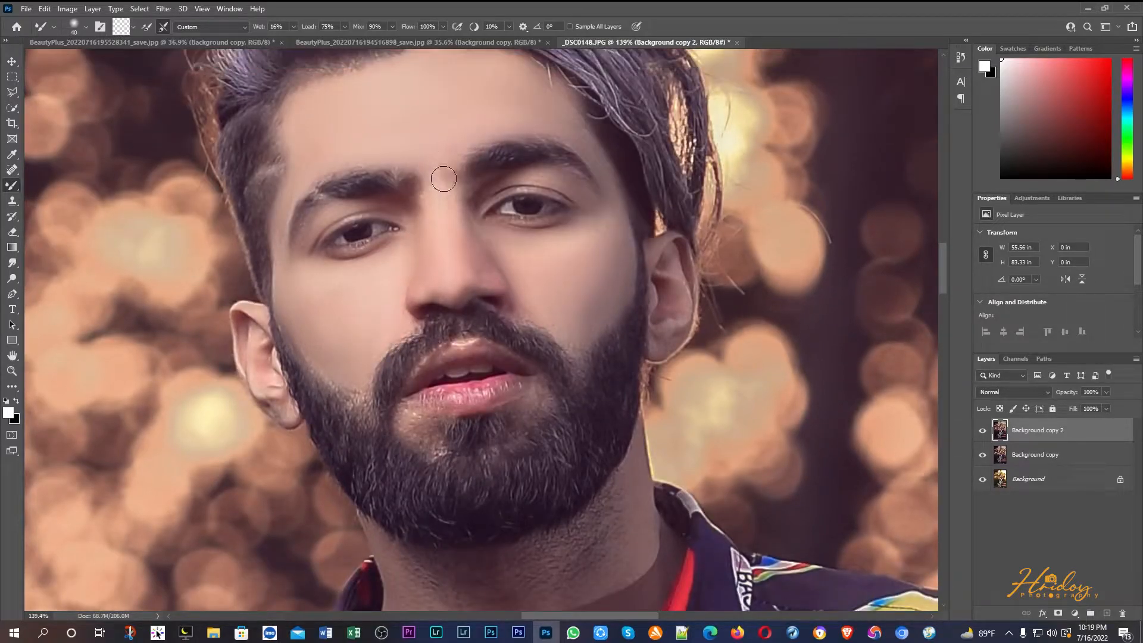
key("bracketleft")
scroll(434, 346, "down", 3)
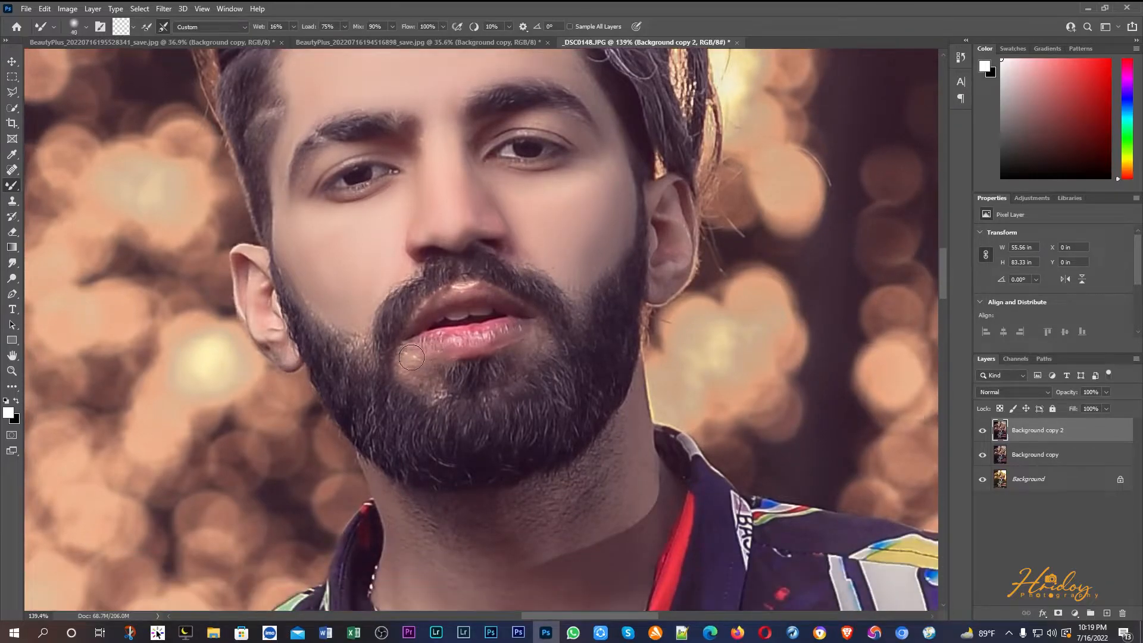
mouse_move(520, 355)
left_mouse_down()
mouse_move(535, 337)
mouse_move(528, 367)
mouse_move(536, 347)
mouse_move(519, 356)
mouse_move(437, 341)
mouse_move(497, 328)
mouse_move(426, 340)
mouse_move(472, 331)
left_mouse_up()
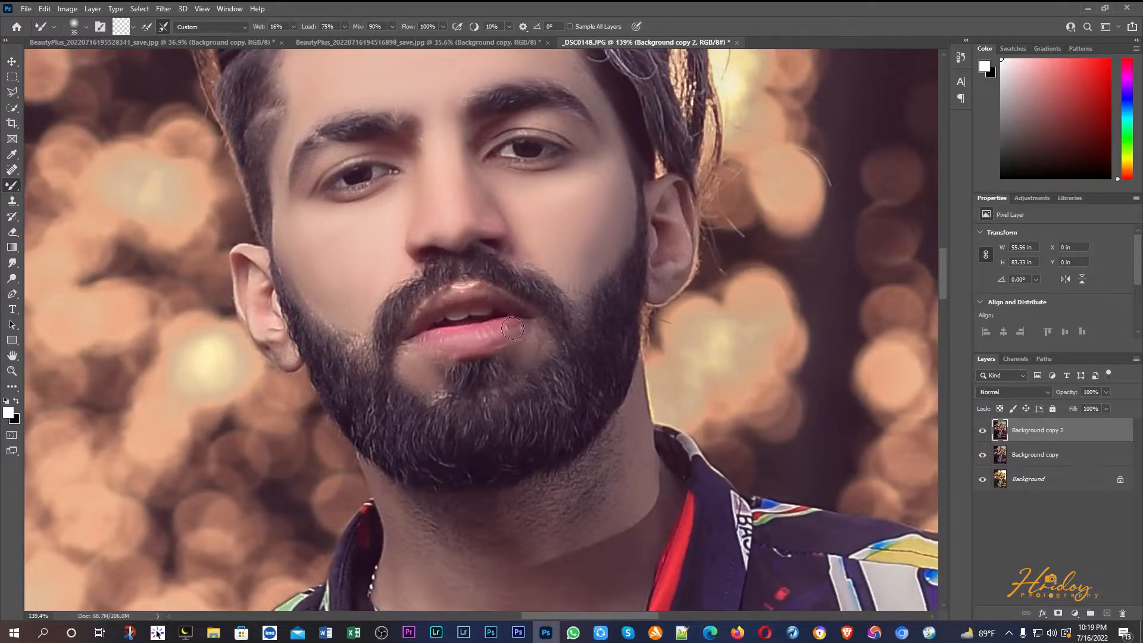
Smooth the right side of the neck in the image, between the beard and the shirt collar
scroll(586, 371, "down", 10)
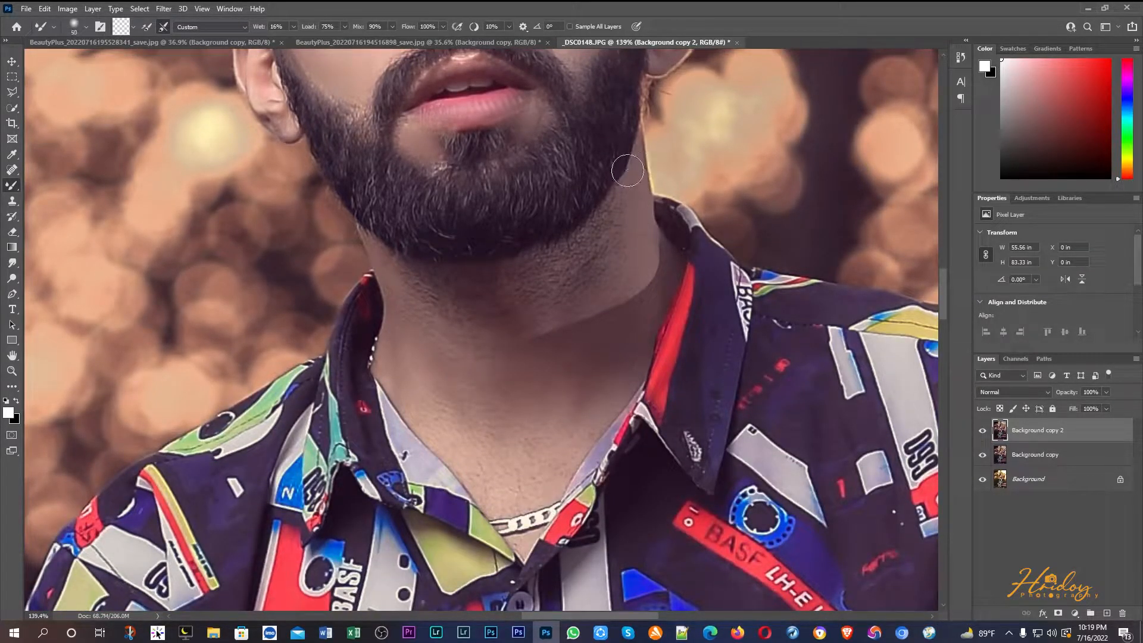
key("bracketright")
key("bracketright")
key("bracketright")
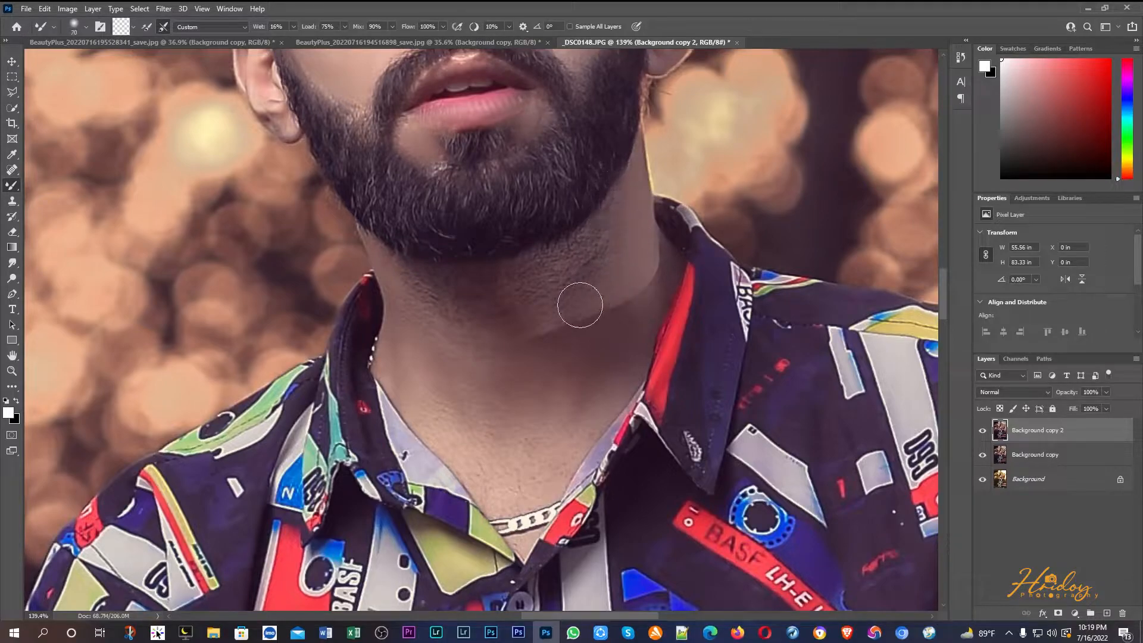
key("bracketleft")
key("bracketleft")
key("bracketleft")
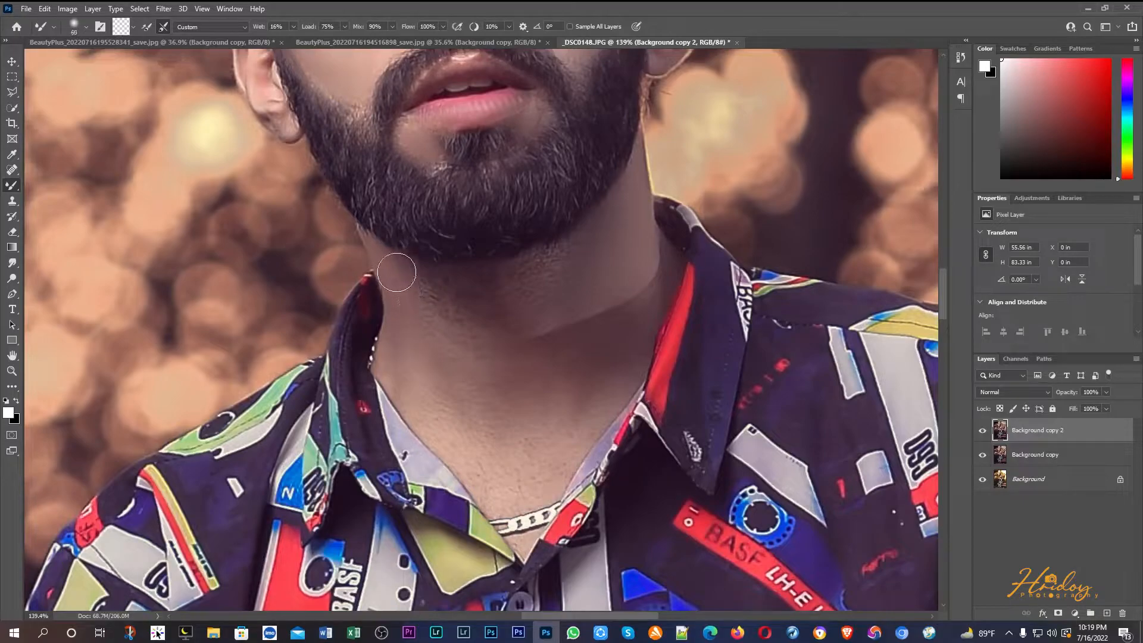
Smooth the rest of the neck from under the chin down toward the necklace with an enlarged Mixer Brush tip
key("bracketright")
key("bracketright")
key("bracketright")
key("bracketright")
key("bracketright")
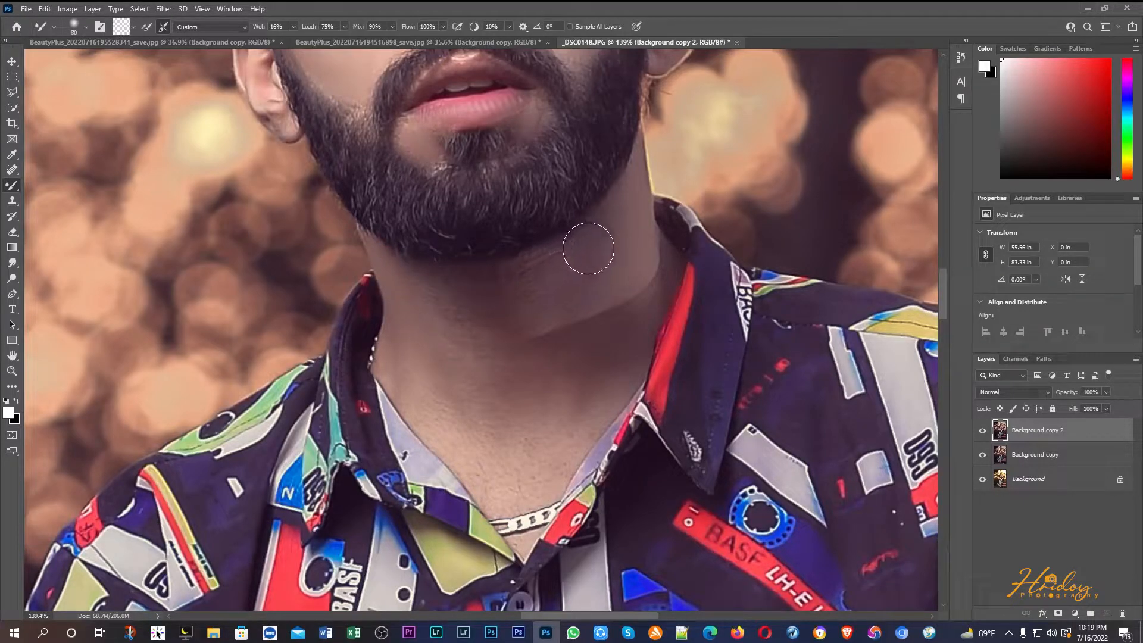
mouse_move(437, 294)
left_mouse_down()
mouse_move(380, 285)
mouse_move(444, 322)
mouse_move(426, 307)
mouse_move(413, 363)
left_mouse_up()
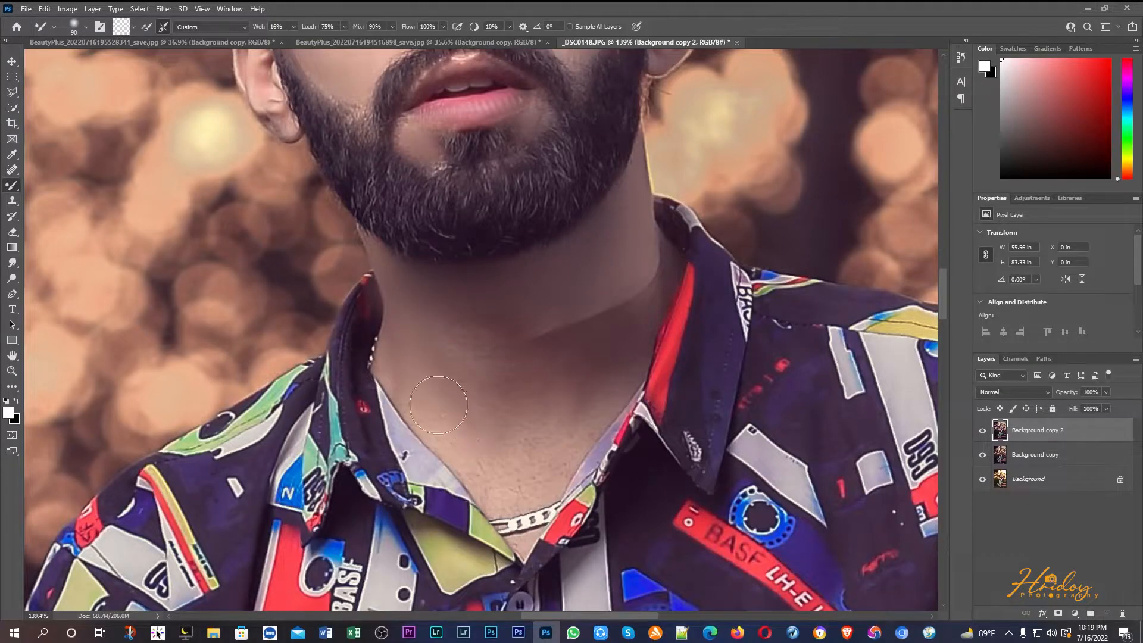
key("bracketright")
key("bracketright")
mouse_move(565, 309)
left_mouse_down()
mouse_move(615, 262)
mouse_move(600, 335)
mouse_move(535, 382)
mouse_move(487, 369)
mouse_move(506, 427)
mouse_move(491, 404)
mouse_move(540, 391)
left_mouse_up()
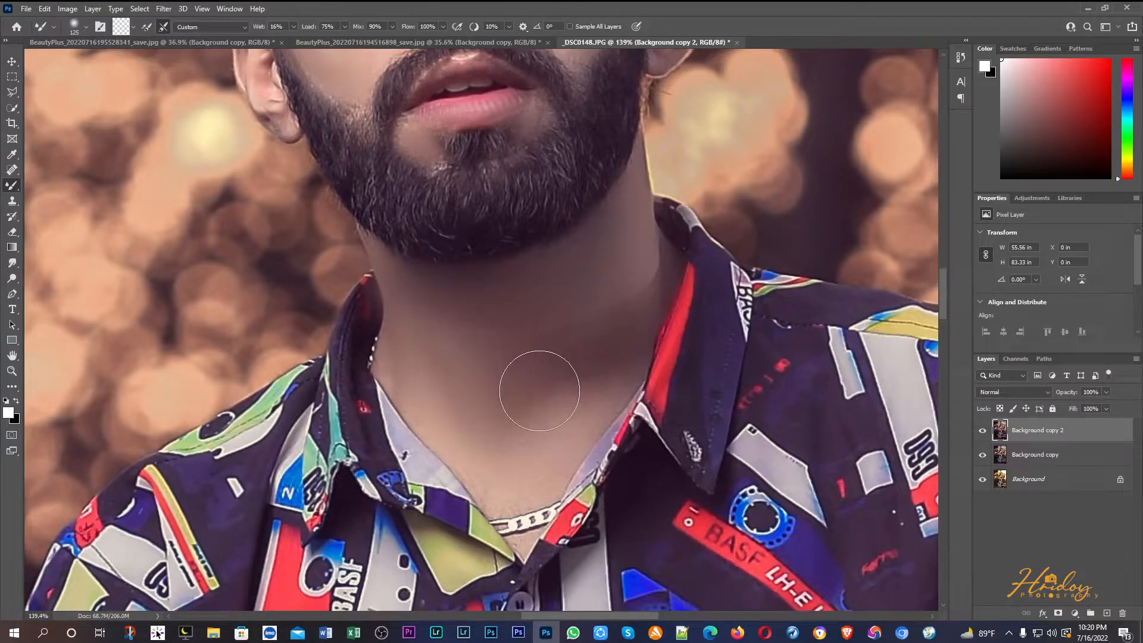
Compare the face and neck before and after smoothing by hiding and showing the Background copy 2 layer
scroll(540, 390, "down", 6)
scroll(546, 387, "up", 3)
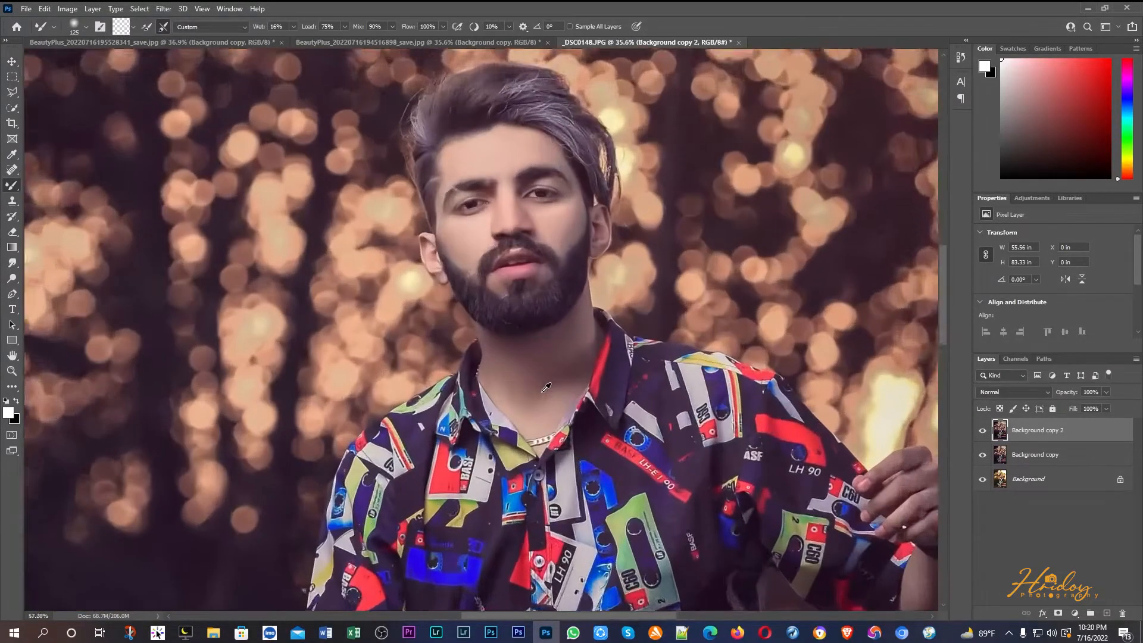
scroll(546, 387, "up", 3)
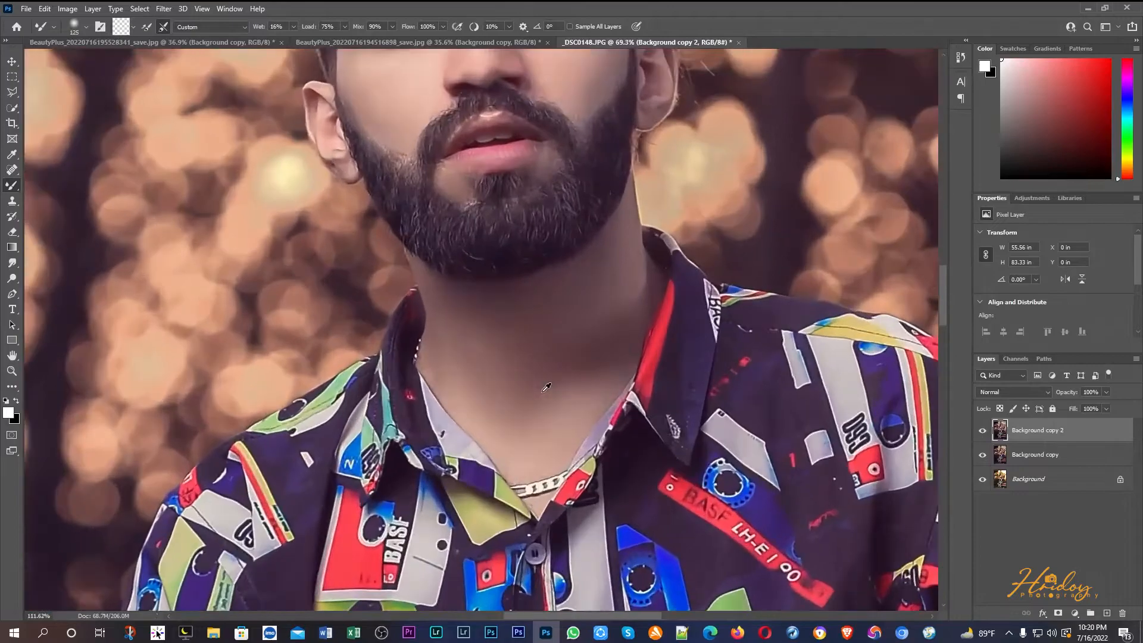
left_click(982, 431)
left_click(982, 429)
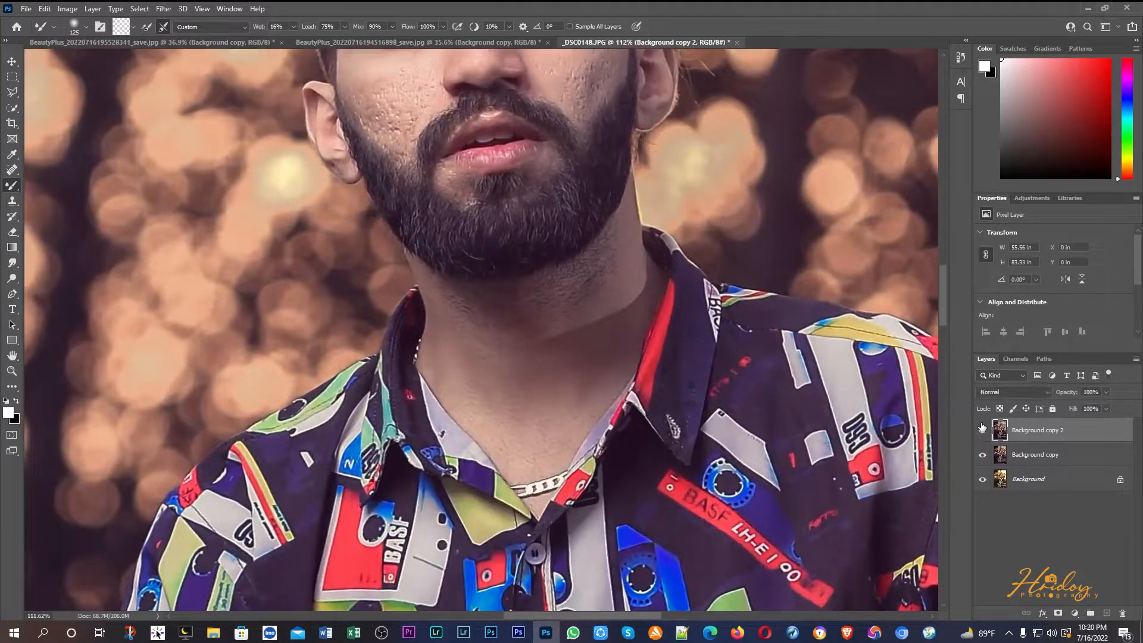
Create a new empty layer above Background copy 2 and switch to the Brush tool
left_click(1108, 613)
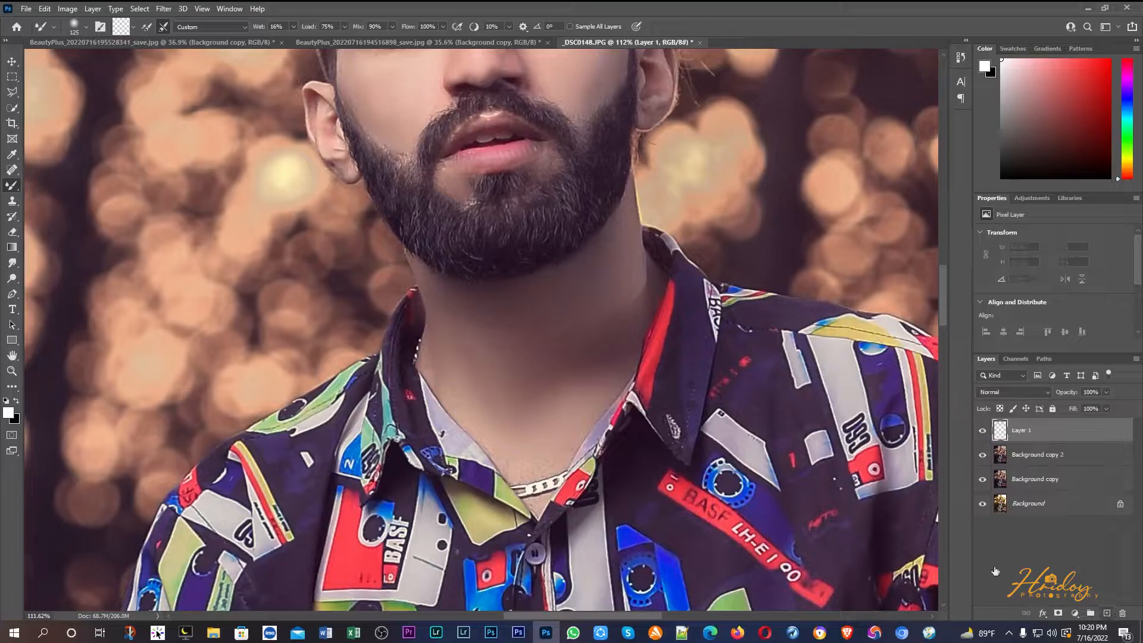
right_click(18, 189)
left_click(60, 184)
Try a white brush stroke on the neck, undo it, and lower Layer 1's opacity to 36%
left_click_drag(501, 345, 524, 371)
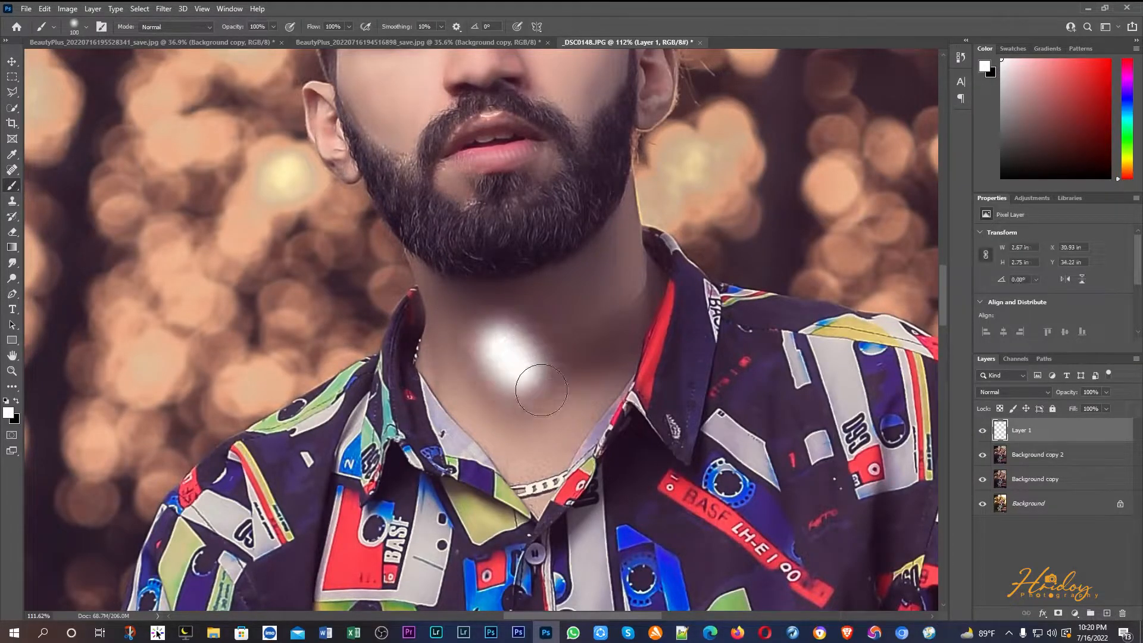
key("ctrl+z")
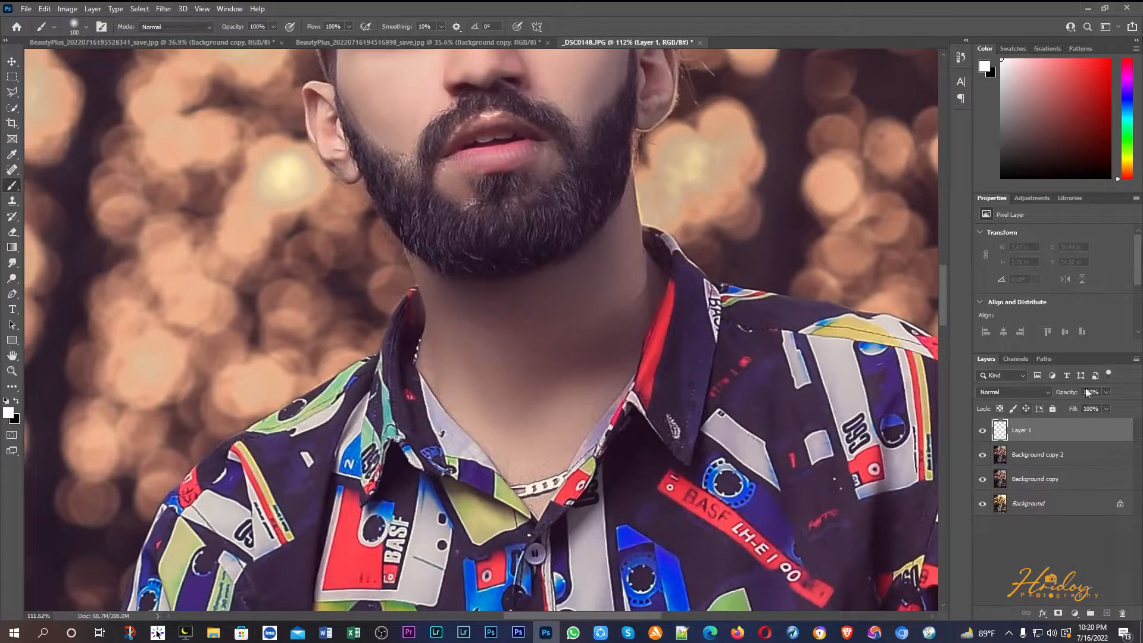
left_click(1106, 392)
mouse_move(1108, 406)
left_mouse_down()
mouse_move(1061, 405)
mouse_move(1071, 405)
left_mouse_up()
Paint white on Layer 1 along the neck just below the beard and down the neck's right side, starting with a small brush
scroll(652, 348, "up", 4)
key("bracketleft")
key("bracketleft")
key("bracketleft")
key("bracketleft")
key("bracketleft")
key("bracketleft")
key("bracketleft")
key("bracketleft")
key("bracketleft")
key("bracketleft")
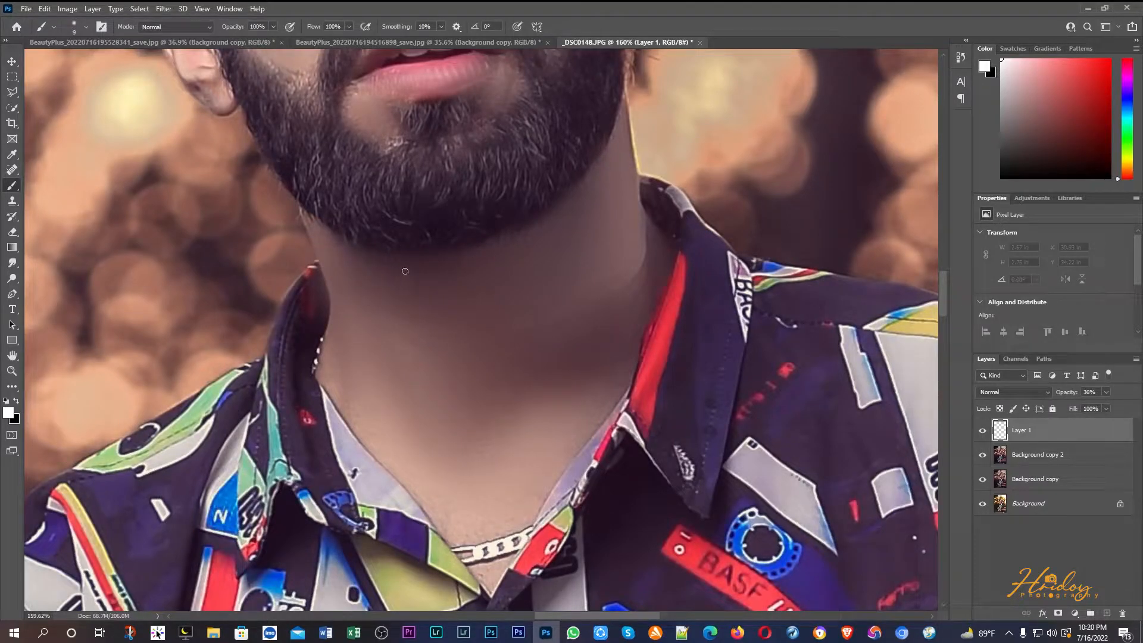
mouse_move(314, 229)
left_mouse_down()
mouse_move(342, 258)
mouse_move(329, 238)
mouse_move(342, 256)
mouse_move(387, 269)
mouse_move(487, 259)
mouse_move(582, 210)
mouse_move(622, 121)
mouse_move(611, 163)
mouse_move(620, 152)
mouse_move(646, 244)
left_mouse_up()
key("bracketright")
key("bracketright")
mouse_move(616, 195)
left_mouse_down()
mouse_move(636, 275)
mouse_move(597, 347)
left_mouse_up()
Paint white over the upper throat and along the neck's left edge, resizing the brush to stay inside the skin
key("bracketright")
key("bracketright")
key("bracketright")
mouse_move(595, 227)
left_mouse_down()
mouse_move(573, 256)
mouse_move(479, 287)
mouse_move(375, 298)
left_mouse_up()
key("bracketleft")
key("bracketleft")
key("bracketleft")
key("bracketleft")
mouse_move(335, 260)
left_mouse_down()
mouse_move(348, 345)
mouse_move(342, 319)
left_mouse_up()
key("bracketleft")
key("bracketright")
key("bracketright")
key("bracketright")
Cover the remaining lower neck down to the open collar with white using a larger soft brush
left_click_drag(357, 271, 393, 365)
key("bracketright")
key("bracketright")
mouse_move(356, 324)
left_mouse_down()
mouse_move(348, 379)
mouse_move(395, 401)
mouse_move(382, 380)
mouse_move(437, 438)
mouse_move(491, 433)
mouse_move(541, 414)
mouse_move(600, 354)
mouse_move(577, 389)
mouse_move(594, 269)
mouse_move(429, 303)
mouse_move(404, 328)
mouse_move(490, 343)
mouse_move(548, 311)
mouse_move(473, 385)
mouse_move(431, 394)
left_mouse_up()
key("bracketright")
key("bracketright")
key("bracketright")
key("bracketleft")
key("bracketleft")
key("bracketleft")
key("bracketleft")
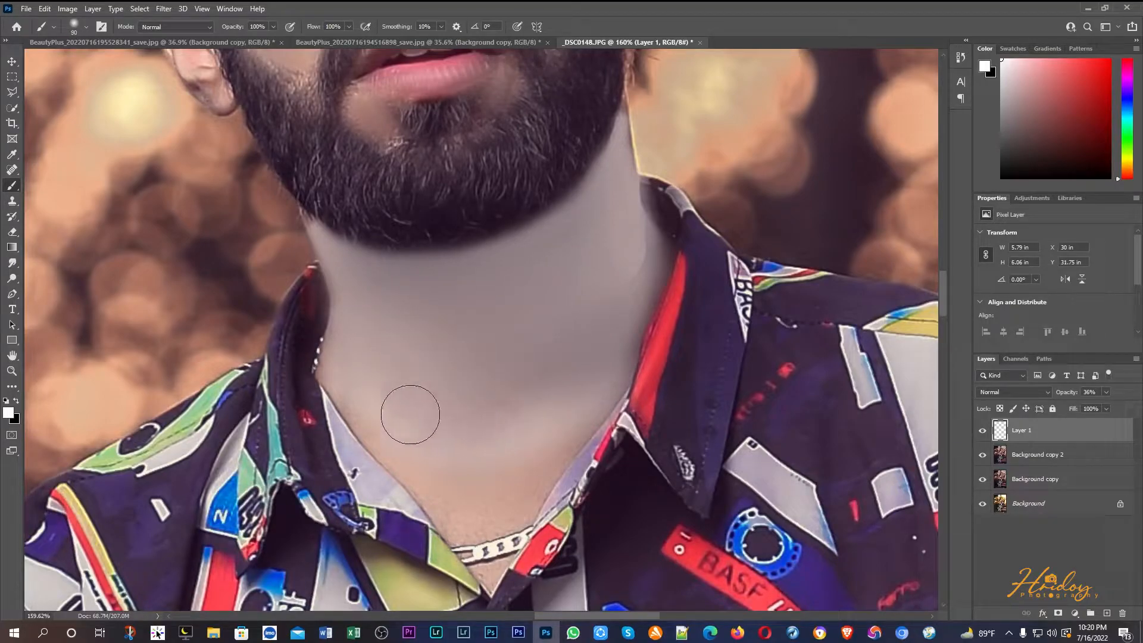
key("bracketleft")
key("bracketleft")
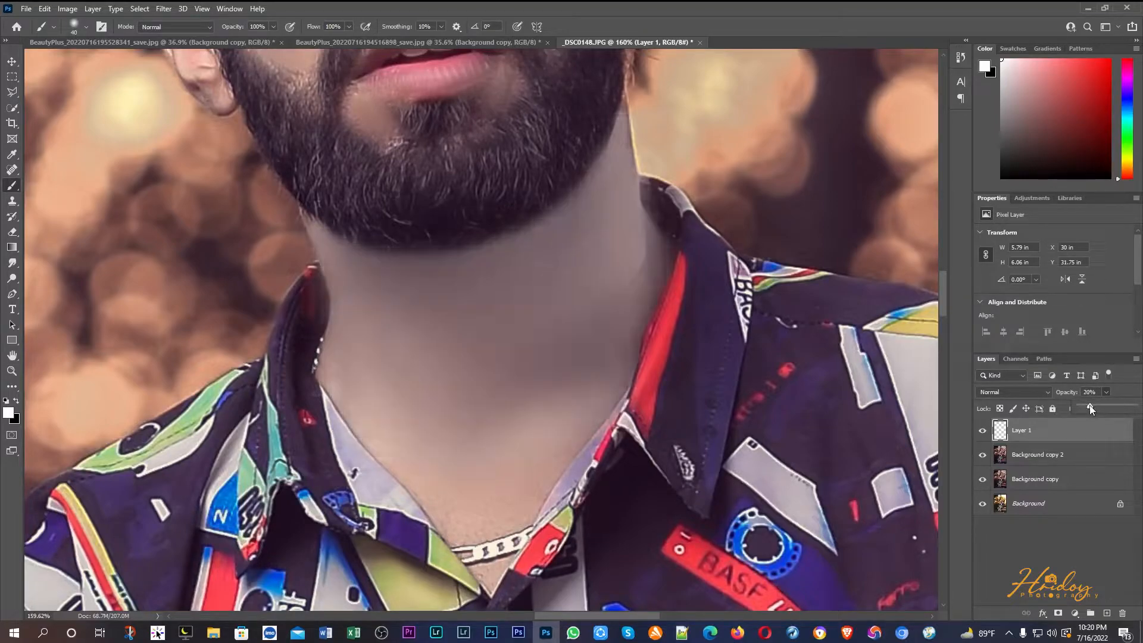
Lower Layer 1's opacity to 7% and hide the layer
left_click_drag(1086, 405, 1085, 405)
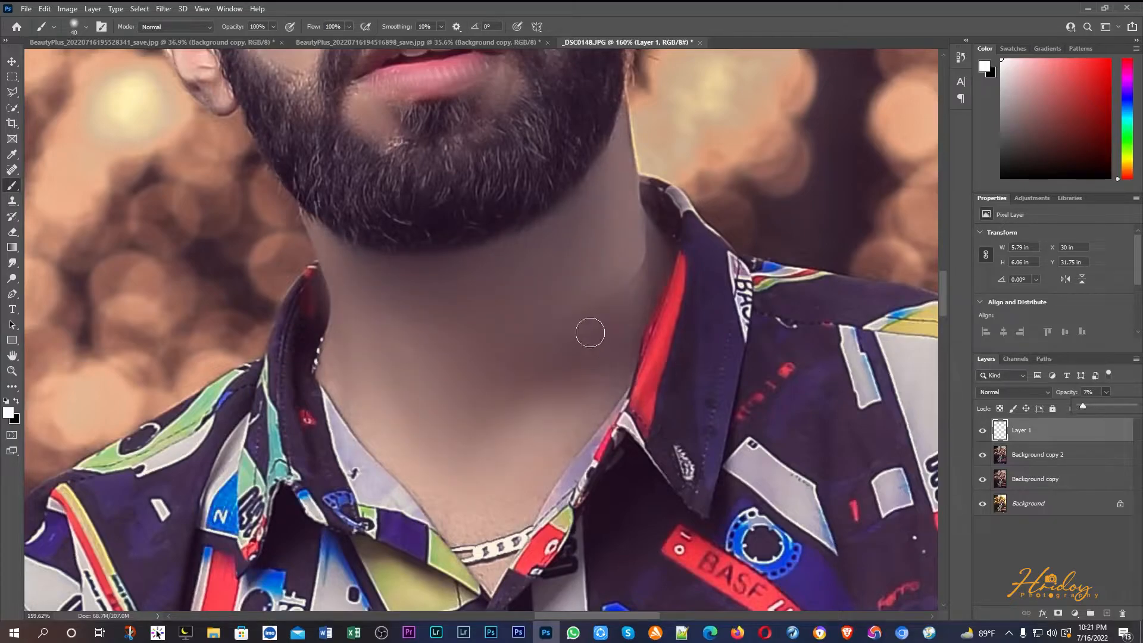
scroll(590, 336, "down", 10)
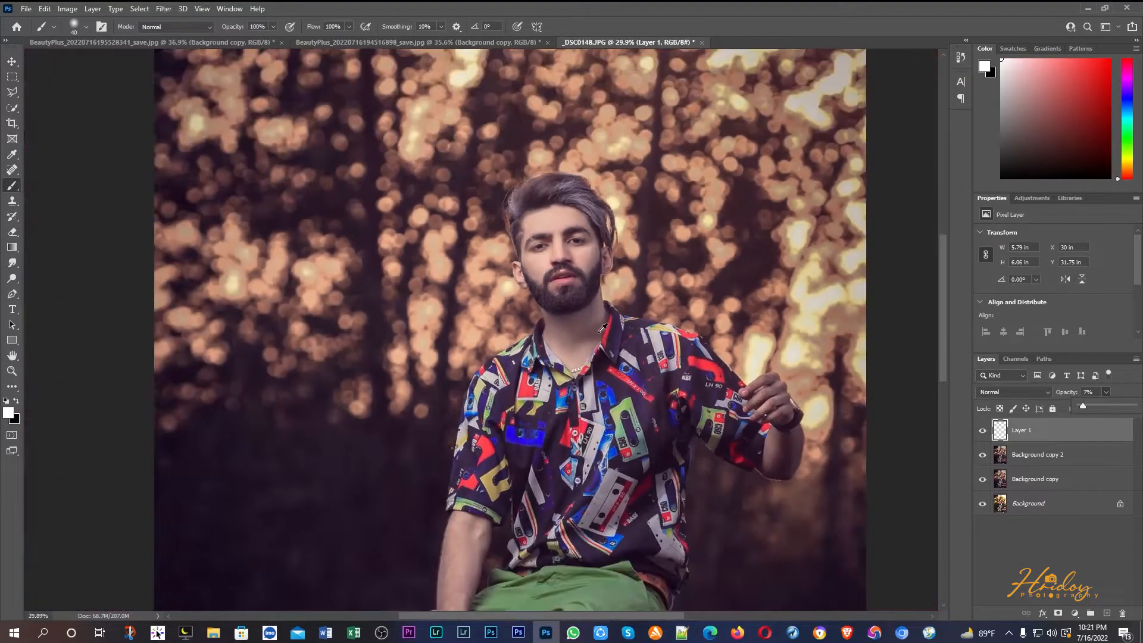
scroll(602, 328, "down", 4)
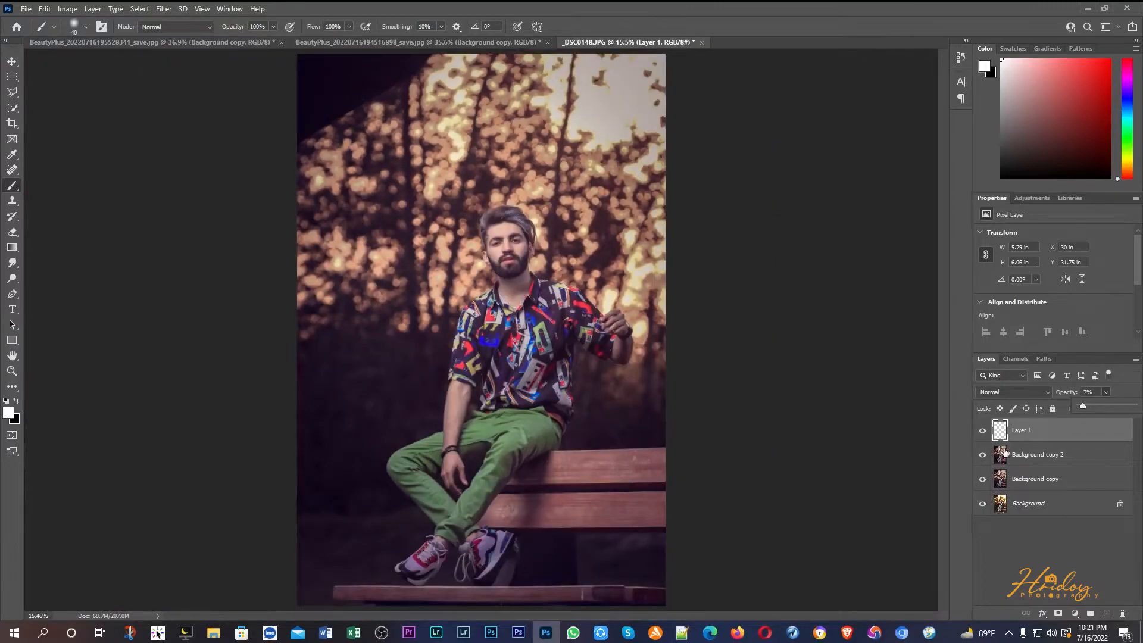
left_click(983, 430)
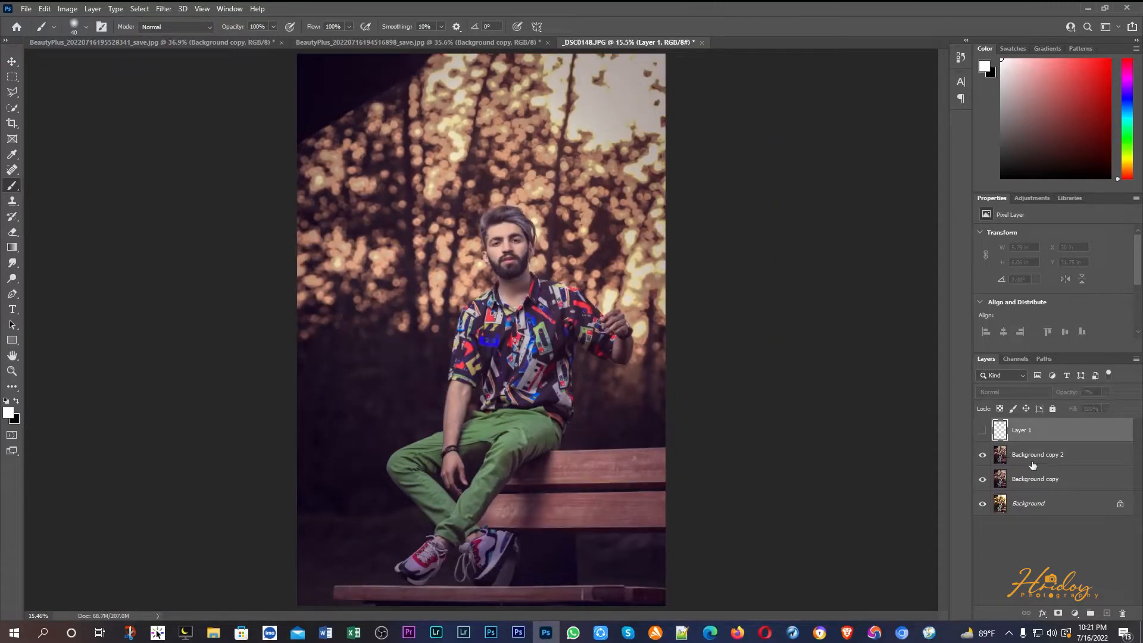
Compare the portrait with and without Background copy 2, and step back and forward through the latest Layer 1 changes
scroll(549, 220, "up", 8)
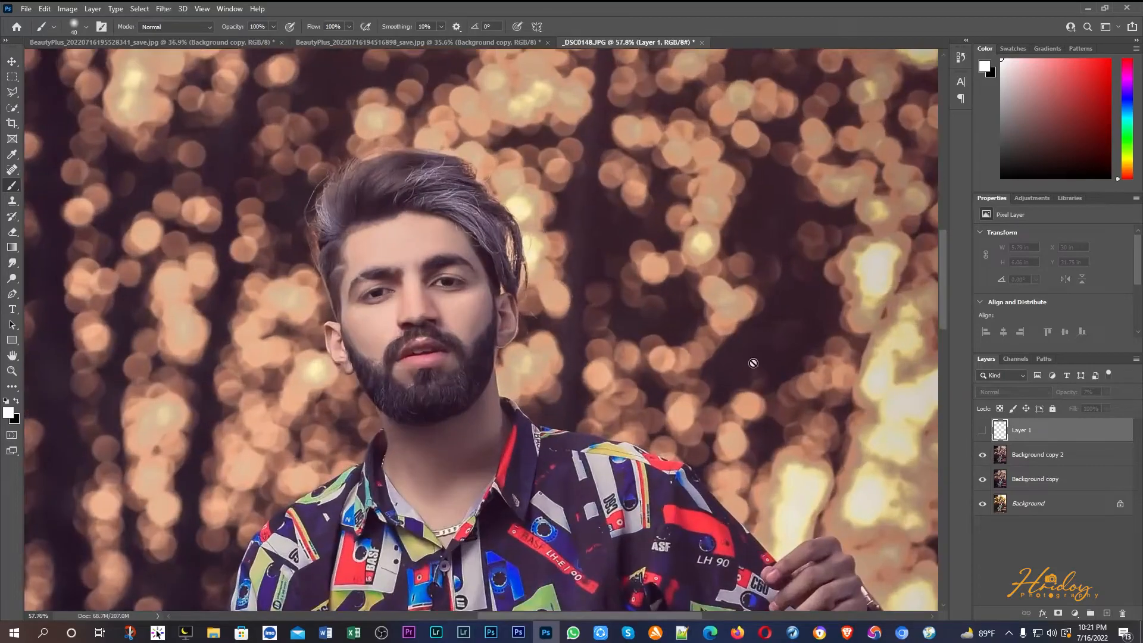
left_click(982, 456)
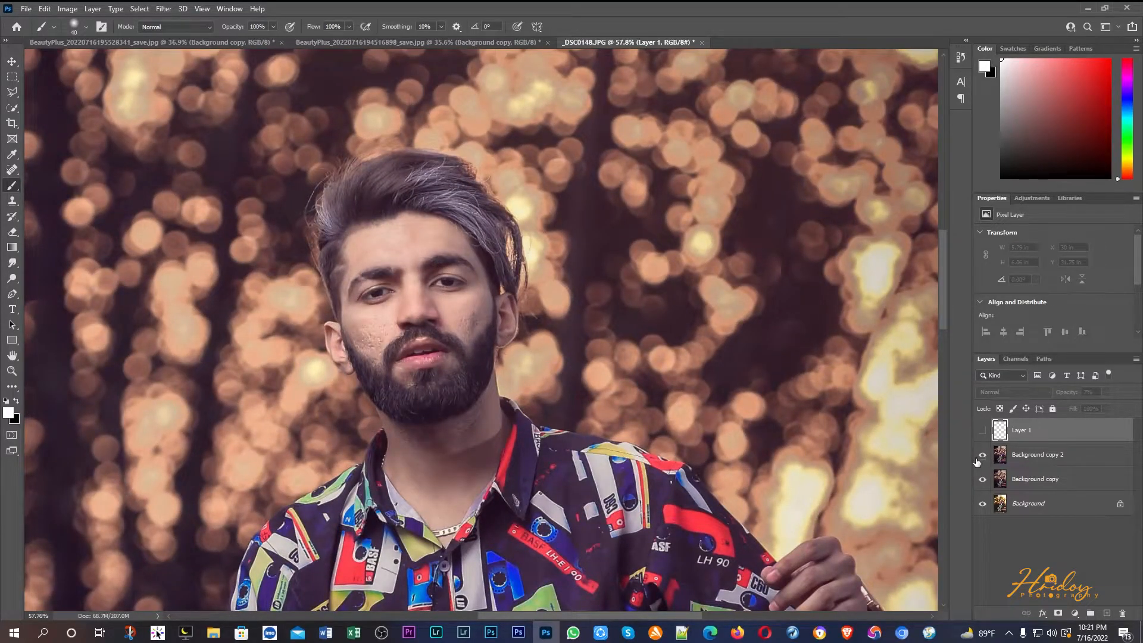
left_click(977, 460)
key("ctrl+z")
key("ctrl+z")
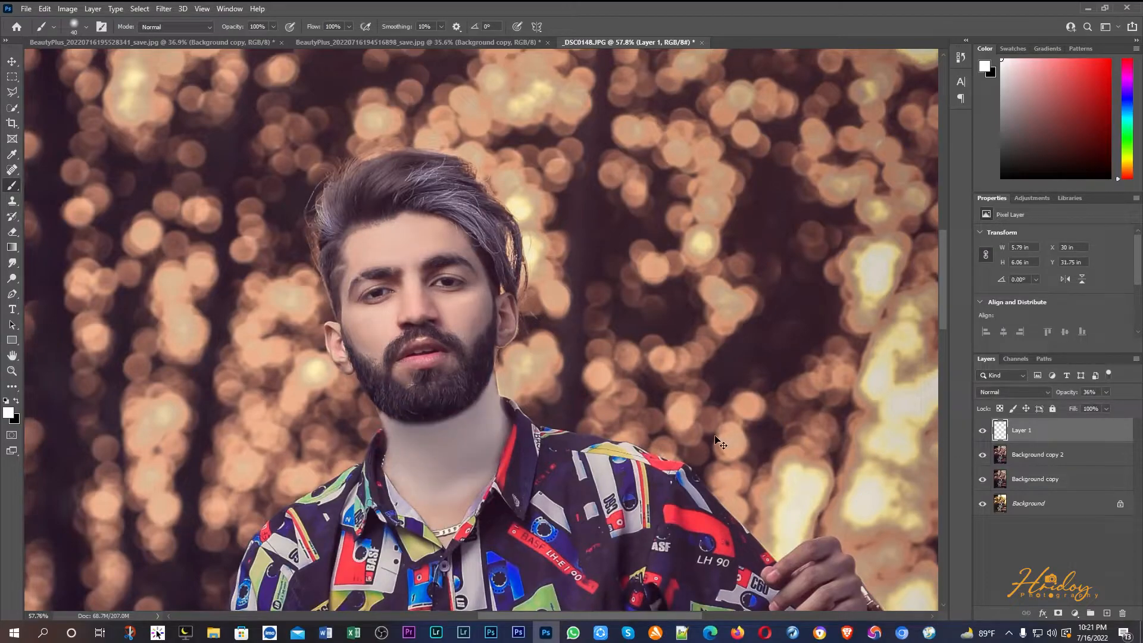
key("ctrl+shift+z")
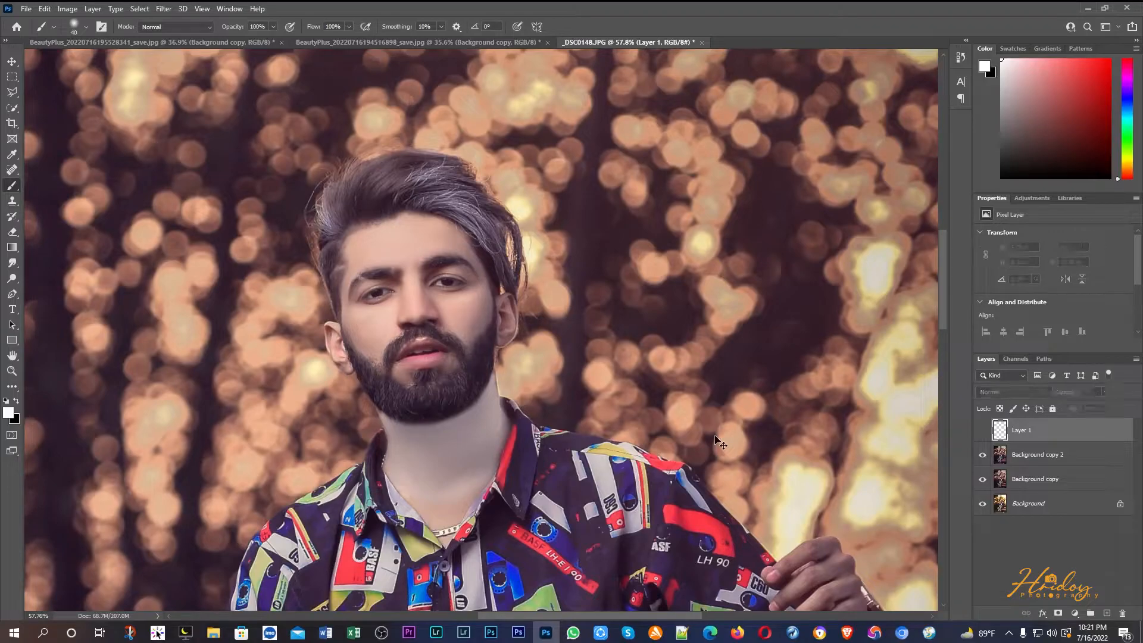
Examine the portrait close up and zoomed out, toggling Layer 1's visibility to judge the neck lightening
scroll(490, 413, "down", 4)
scroll(490, 413, "up", 5)
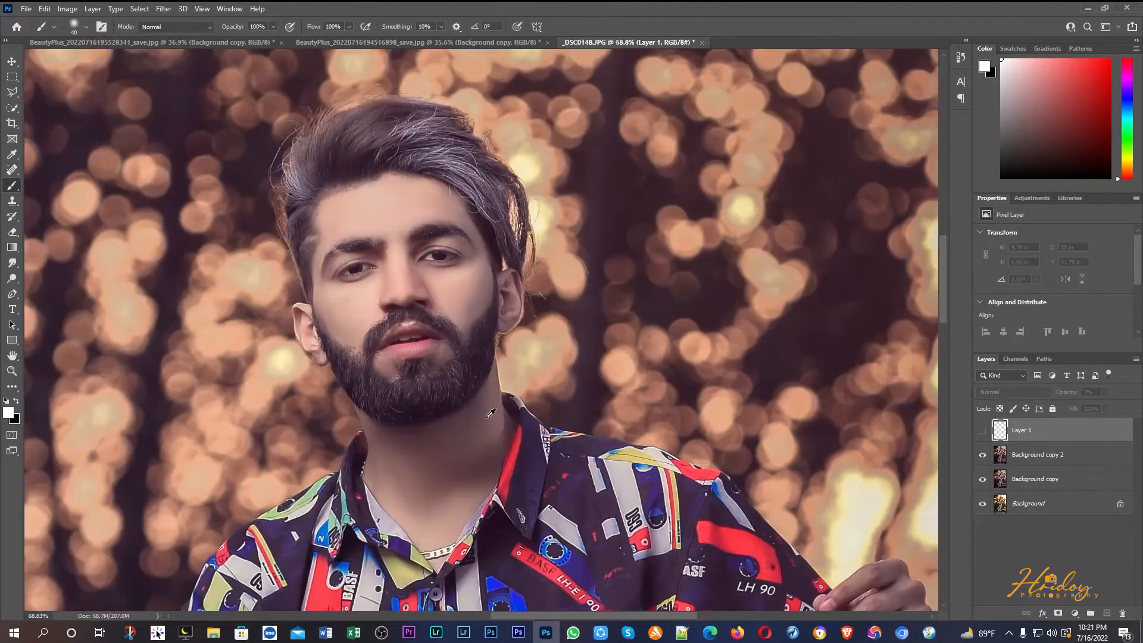
scroll(490, 413, "down", 8)
left_click(982, 430)
left_click(983, 431)
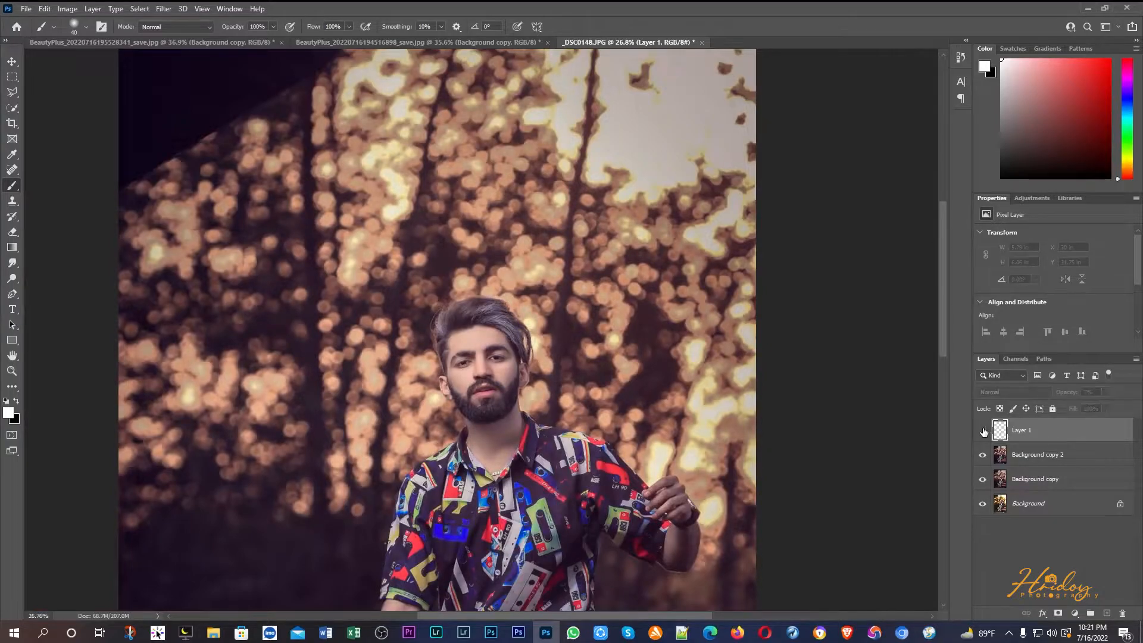
Show Layer 1 again and merge it down into Background copy 2
left_click(983, 430)
scroll(650, 431, "up", 5)
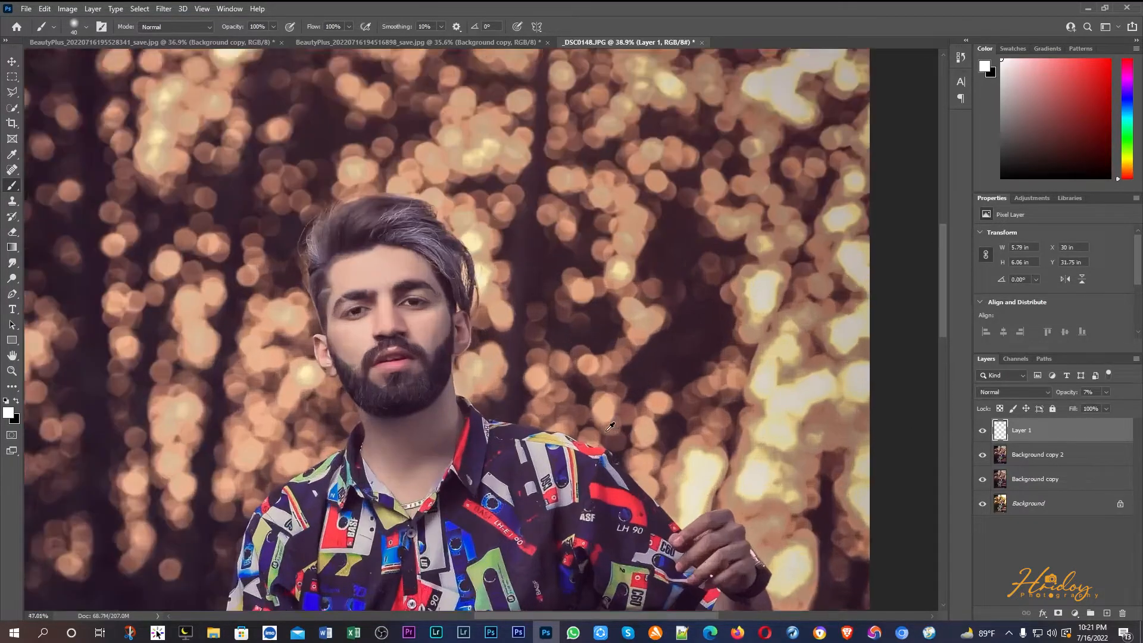
right_click(1058, 431)
left_click(970, 465)
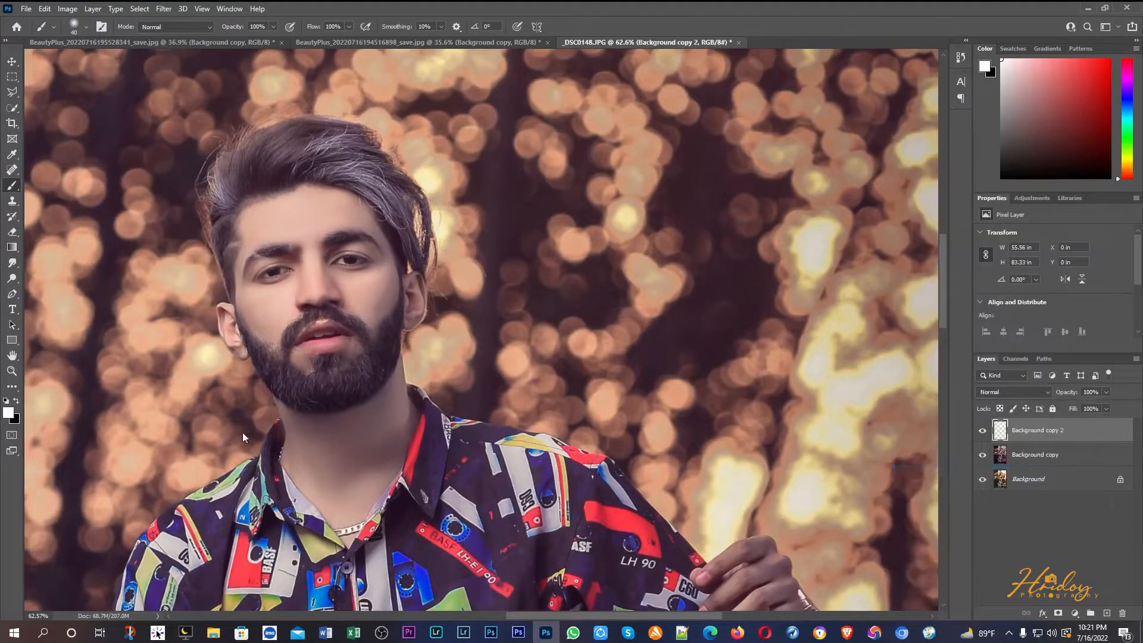
Launch the Exposure X5 filter on Background copy 2 and minimize the OBS window covering it
scroll(244, 434, "down", 8)
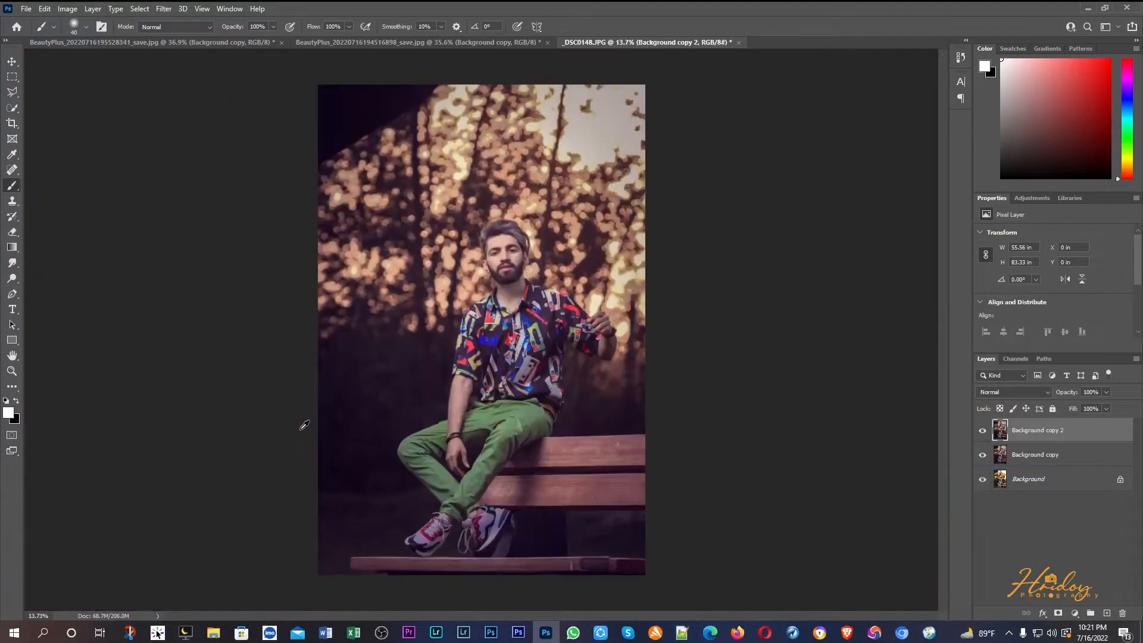
scroll(541, 411, "up", 1)
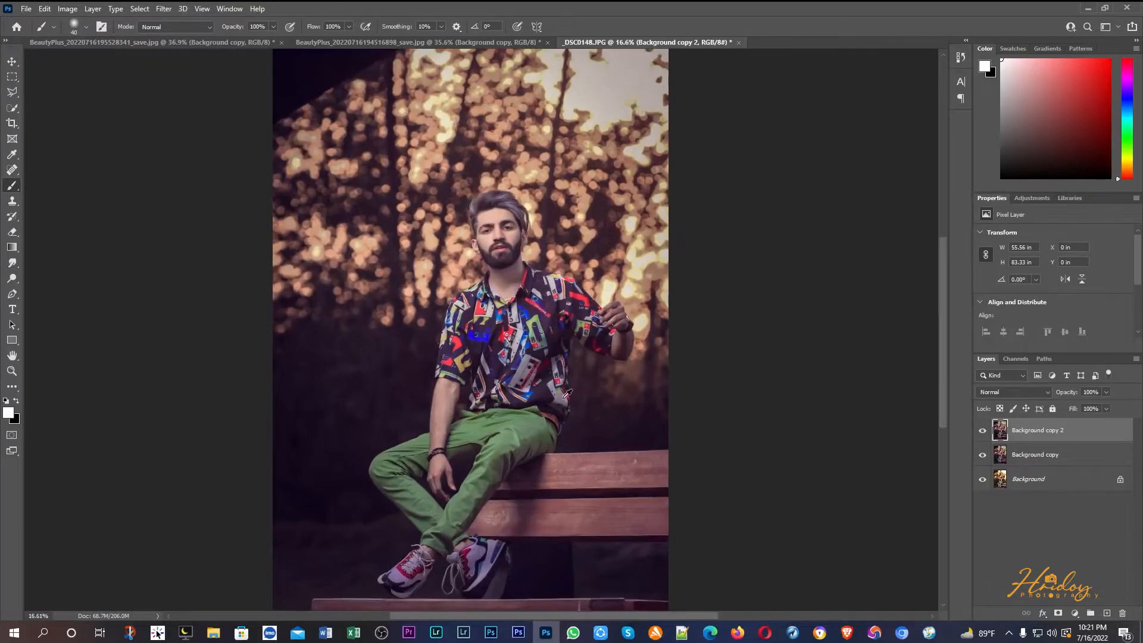
scroll(566, 394, "up", 4)
scroll(483, 405, "down", 3)
scroll(704, 422, "down", 1)
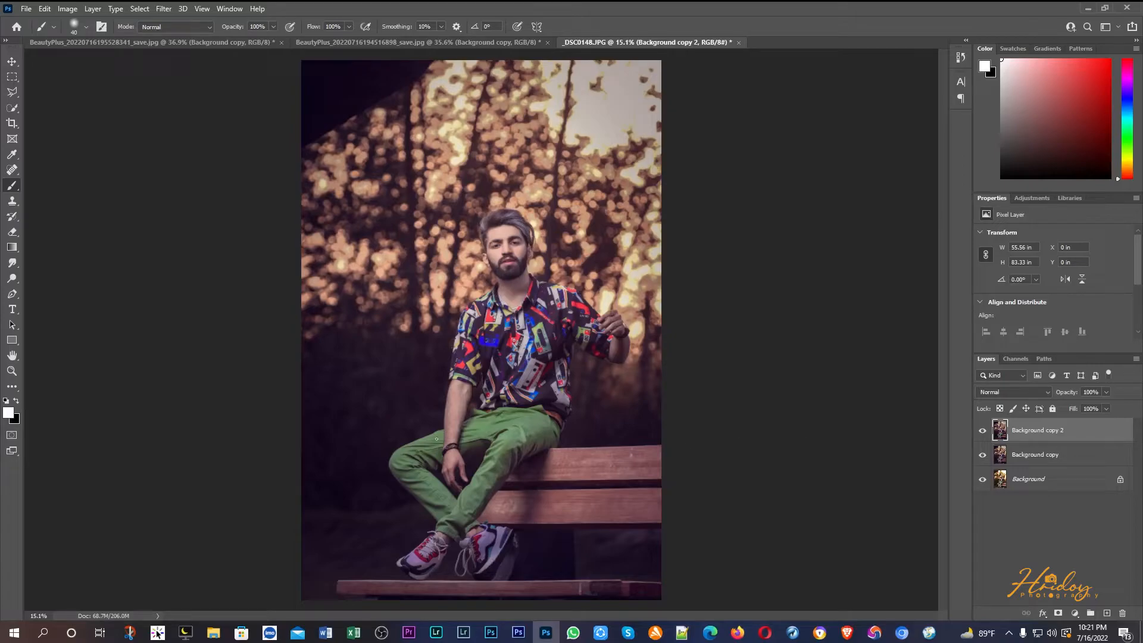
left_click(163, 9)
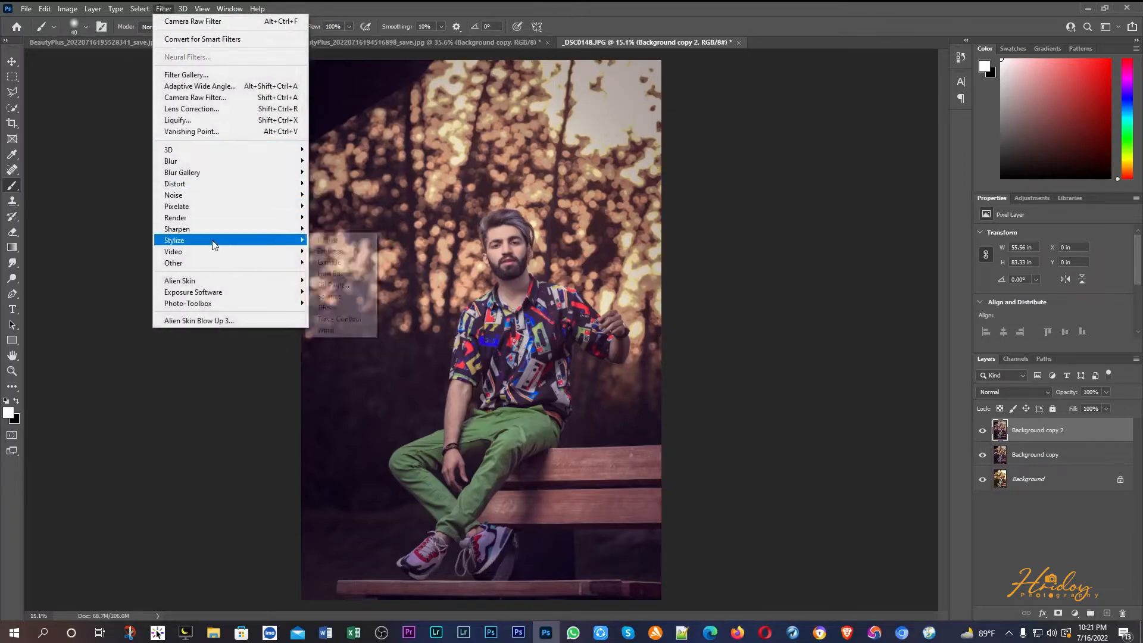
mouse_move(205, 287)
left_click(352, 294)
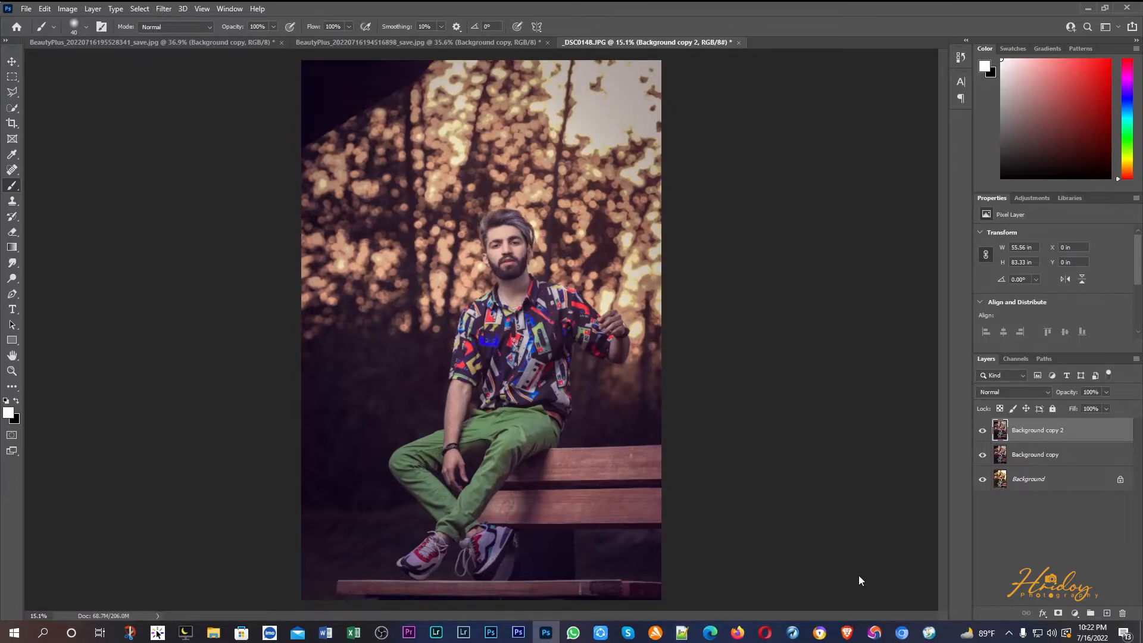
mouse_move(380, 632)
left_click(309, 581)
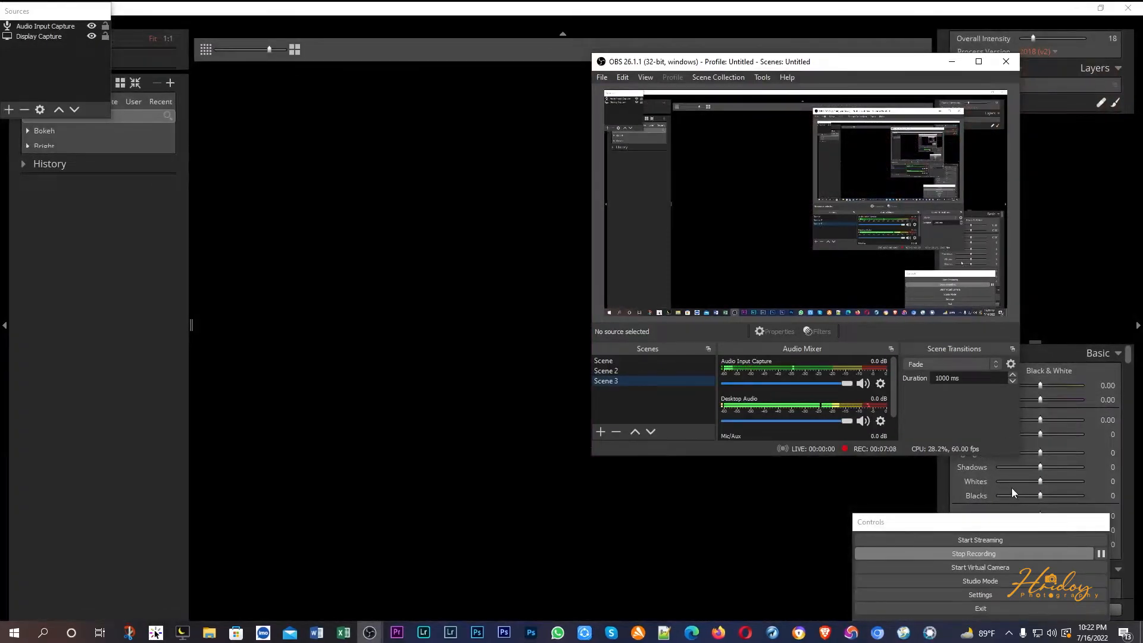
scroll(1013, 488, "down", 10)
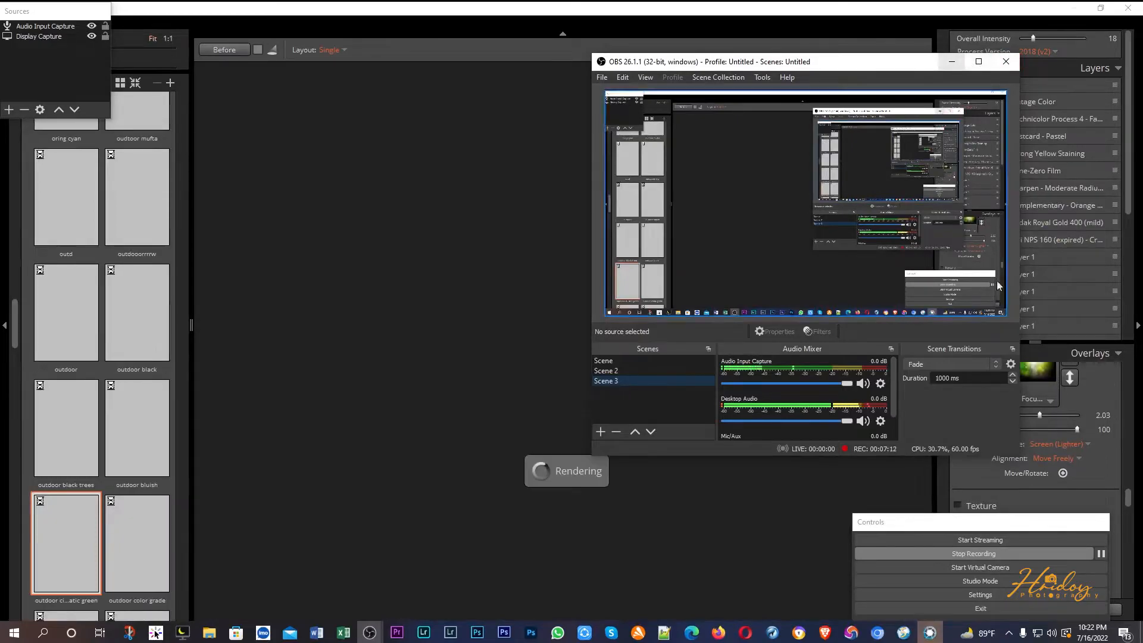
left_click(951, 62)
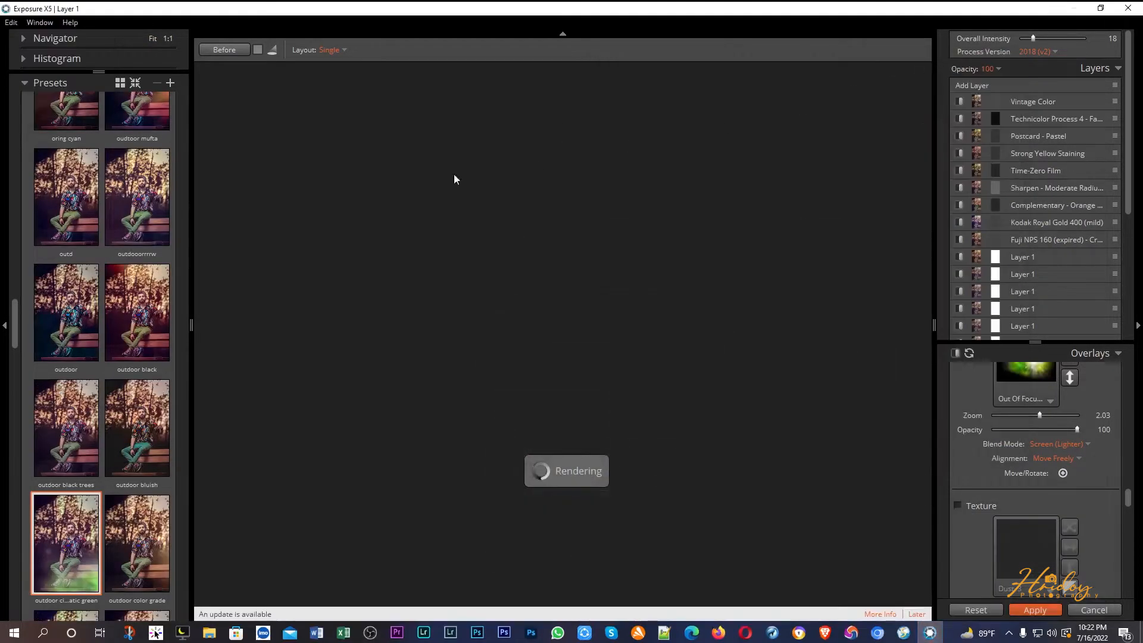
Set the overall intensity of the current Exposure X5 look to 26
scroll(136, 339, "down", 3)
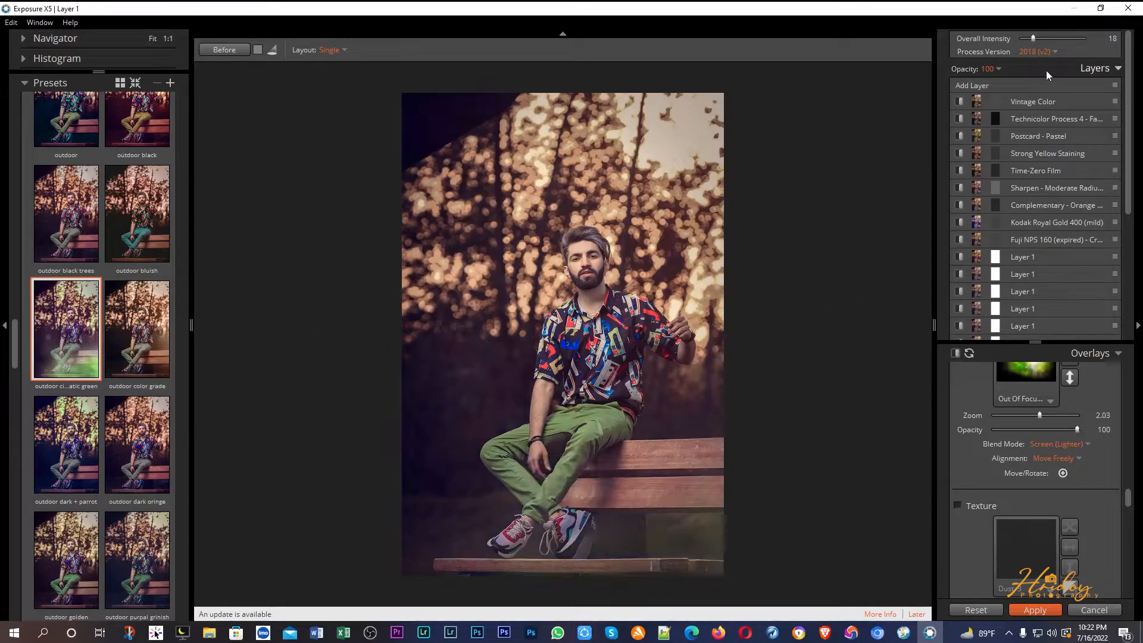
left_click(1037, 38)
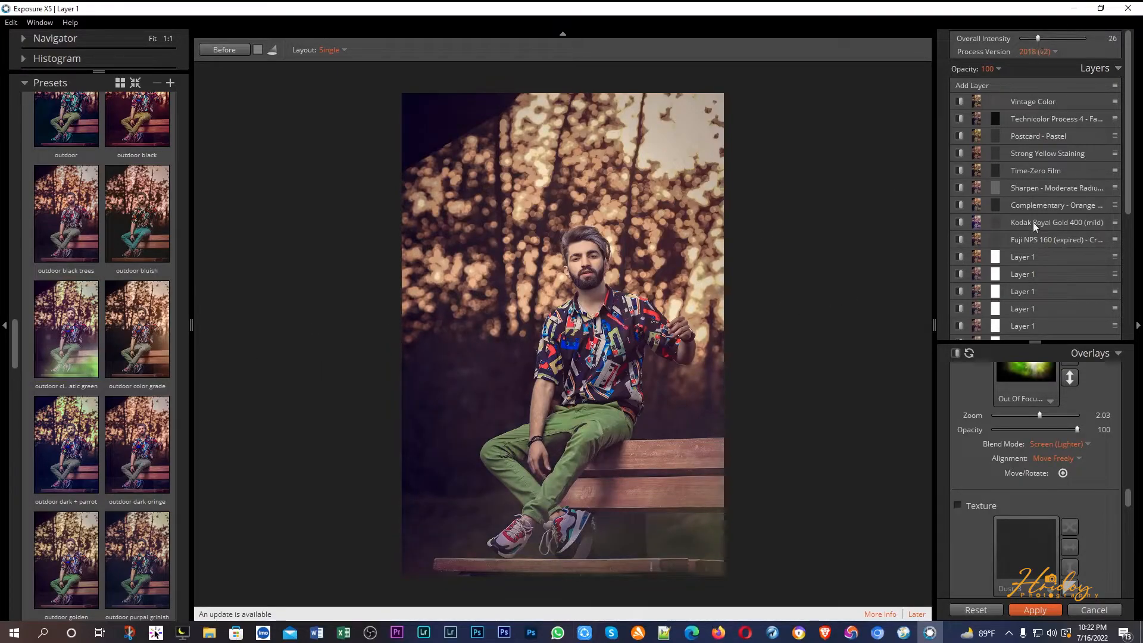
Try an overall intensity of 15 and the Pink Sunset and Prismatic light effects, and undo the intensity change
scroll(1024, 411, "up", 2)
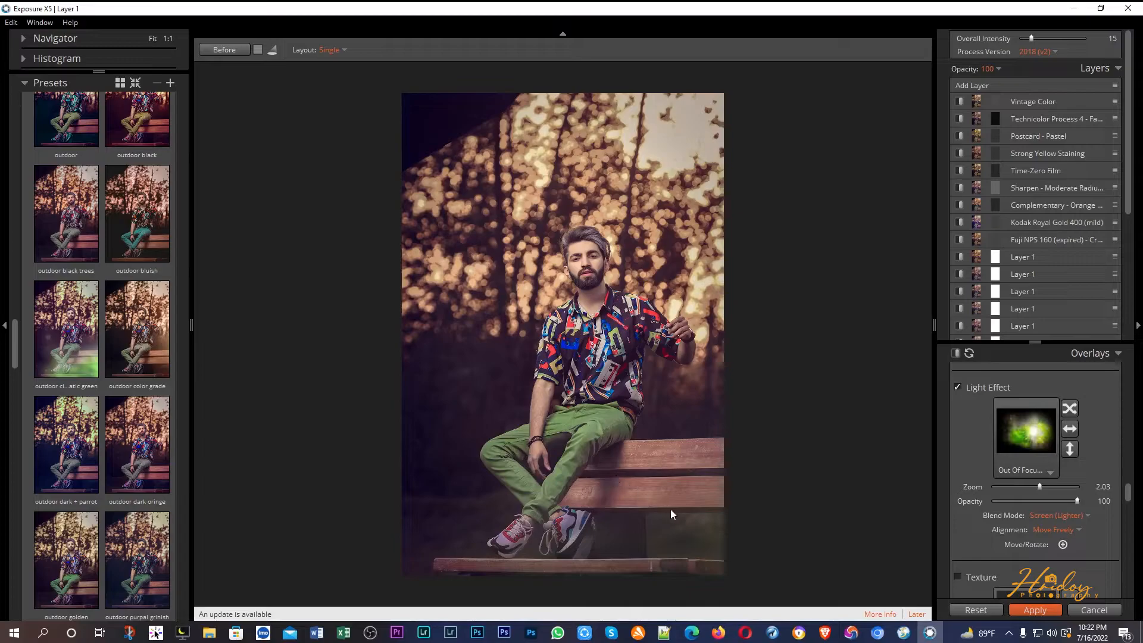
scroll(657, 448, "down", 1)
scroll(658, 448, "up", 1)
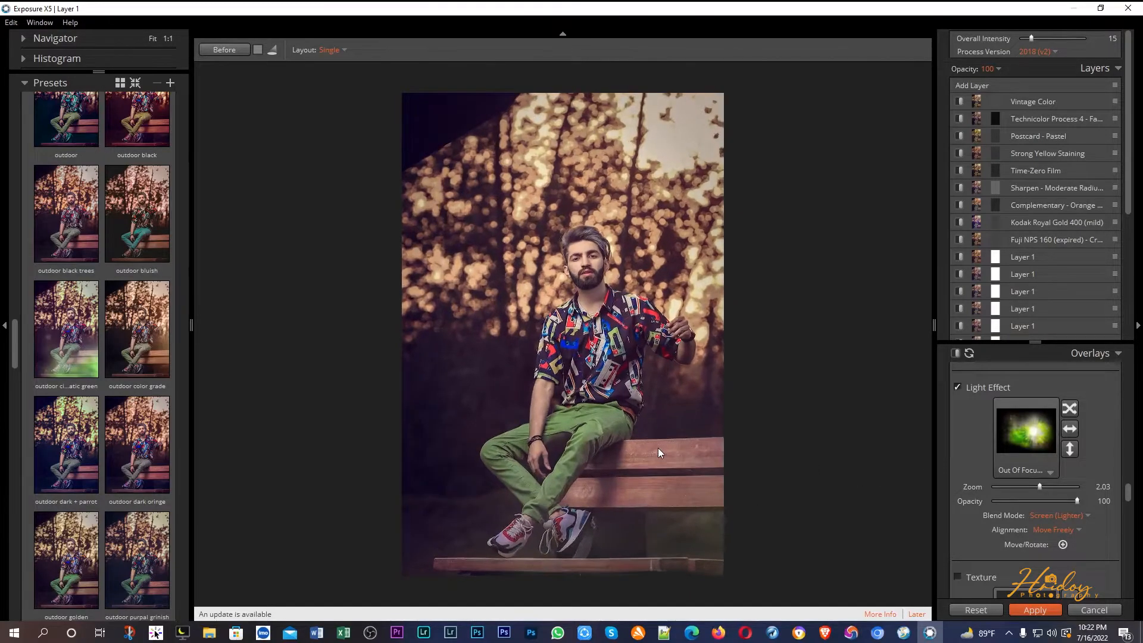
left_click(1028, 443)
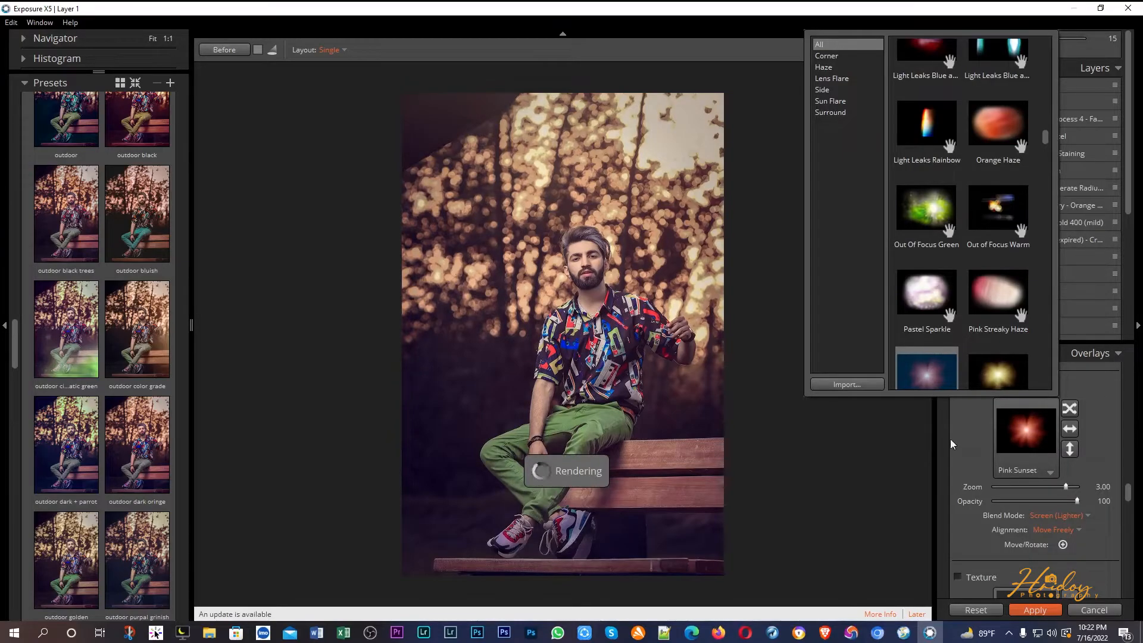
left_click(991, 372)
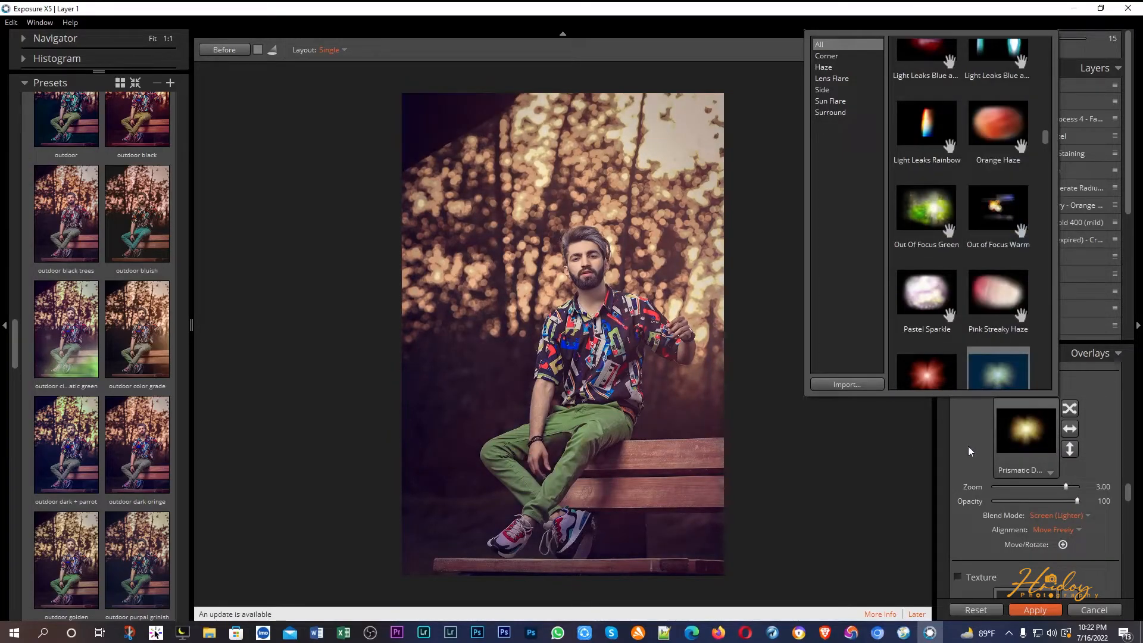
left_click(968, 446)
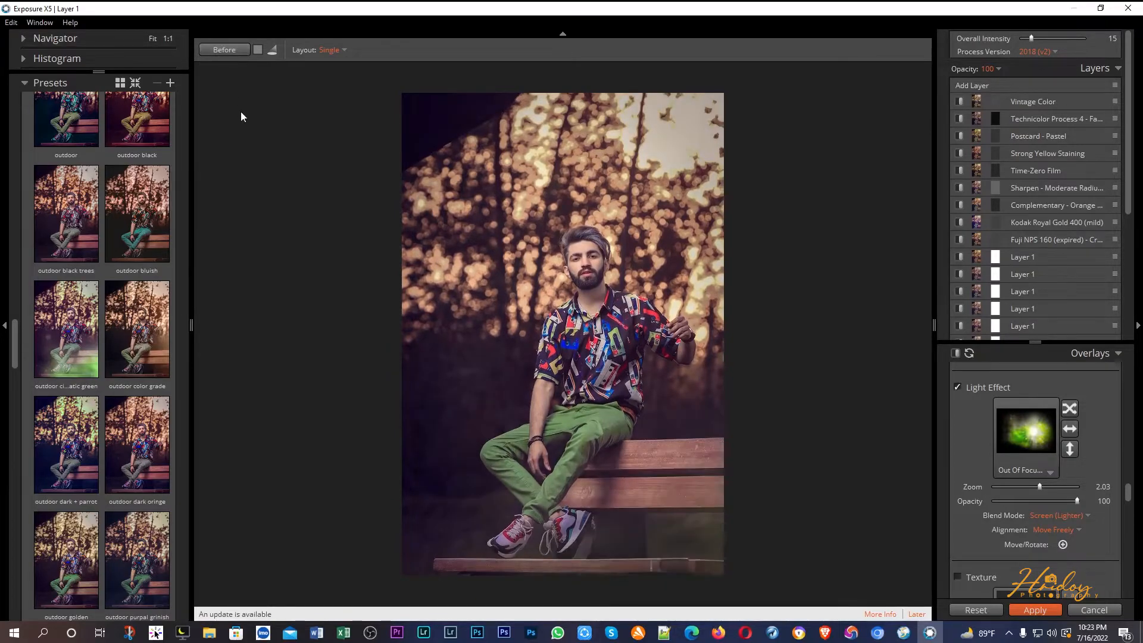
key("ctrl+z")
Try other outdoor presets on the portrait and apply the portrate preset
scroll(146, 407, "down", 3)
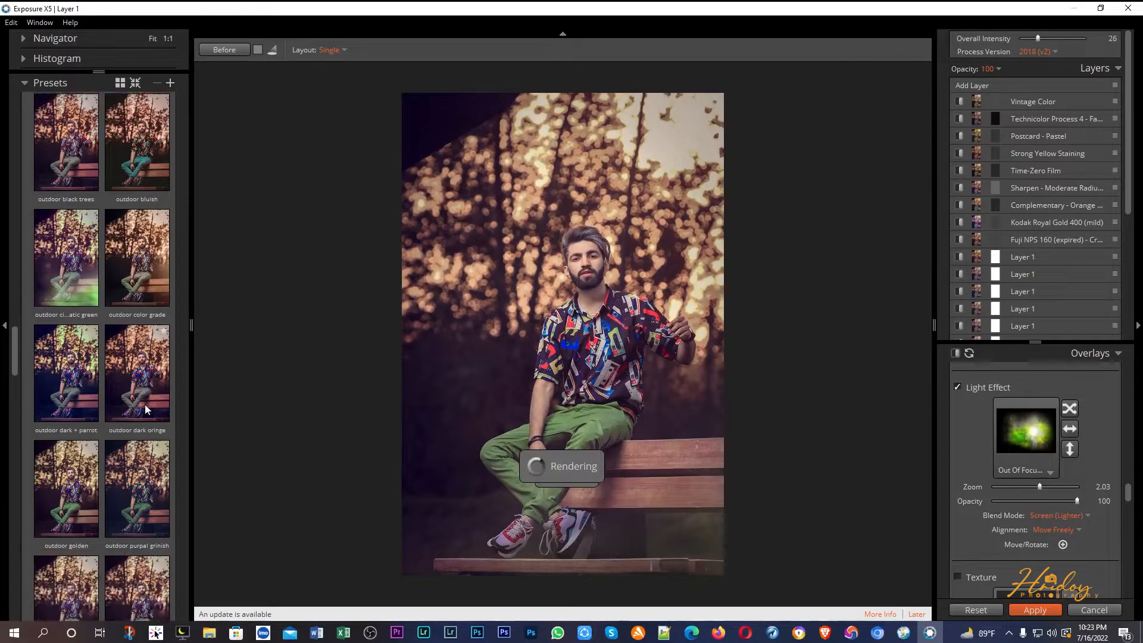
scroll(145, 407, "down", 3)
left_click(147, 390)
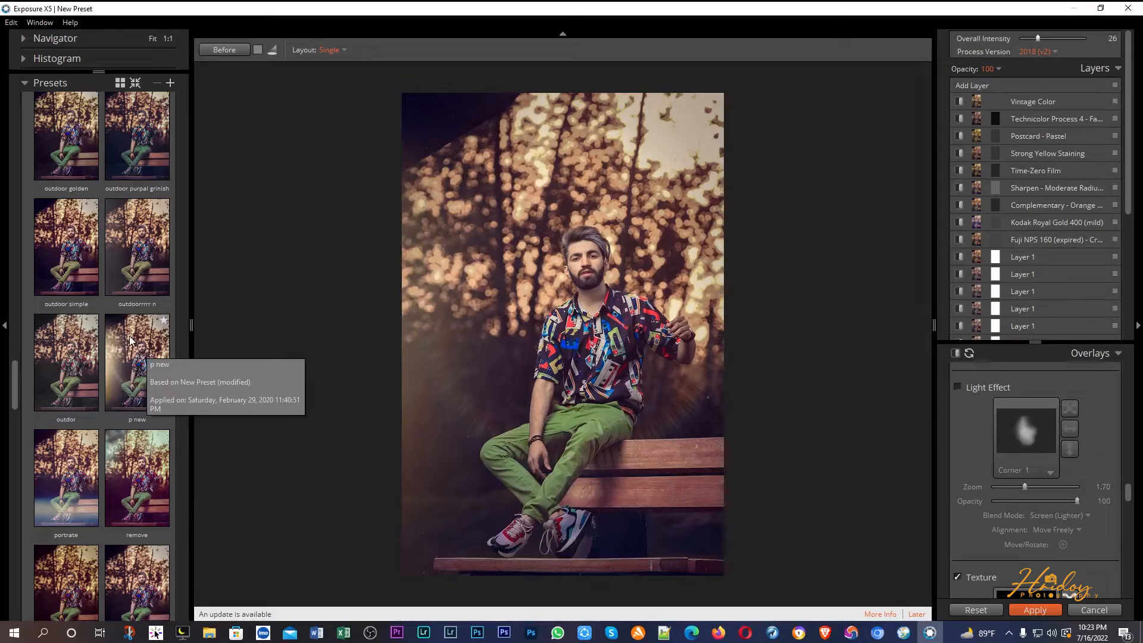
left_click(72, 499)
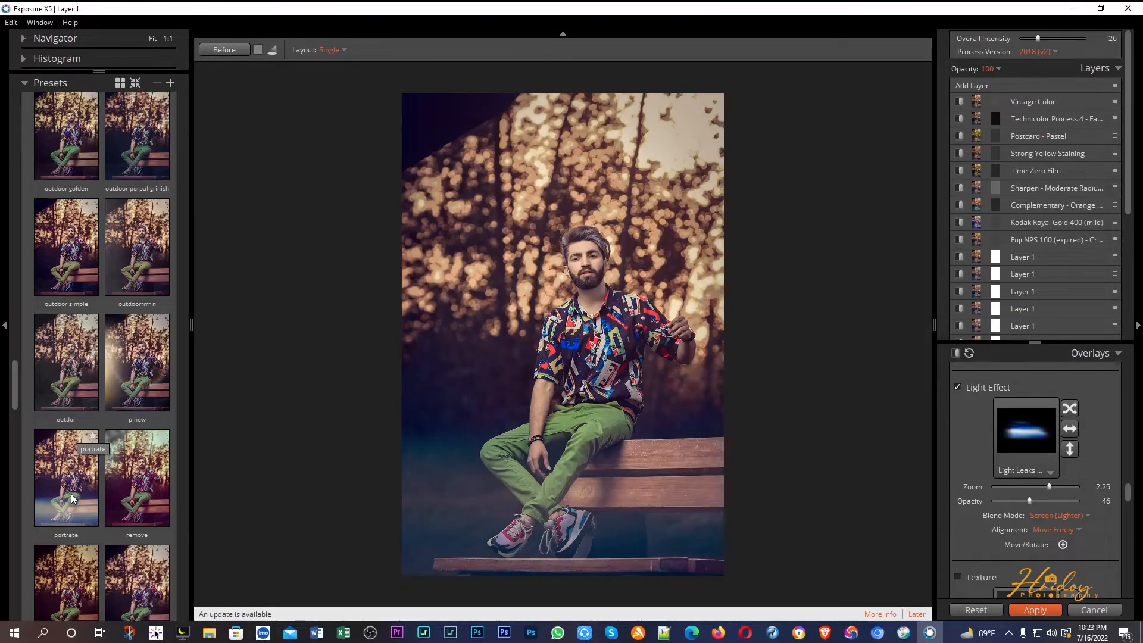
left_click(73, 499)
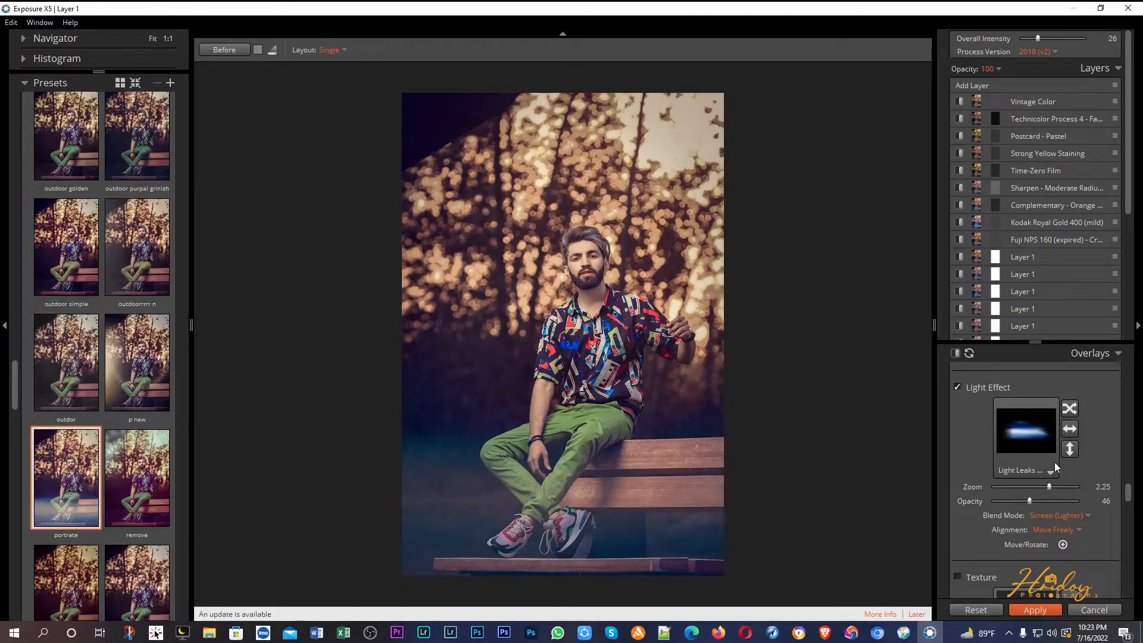
Try the light leak at zoom 1.28 with opacity 10 and 89, and undo these changes together with the preset
left_click_drag(1051, 484, 1009, 486)
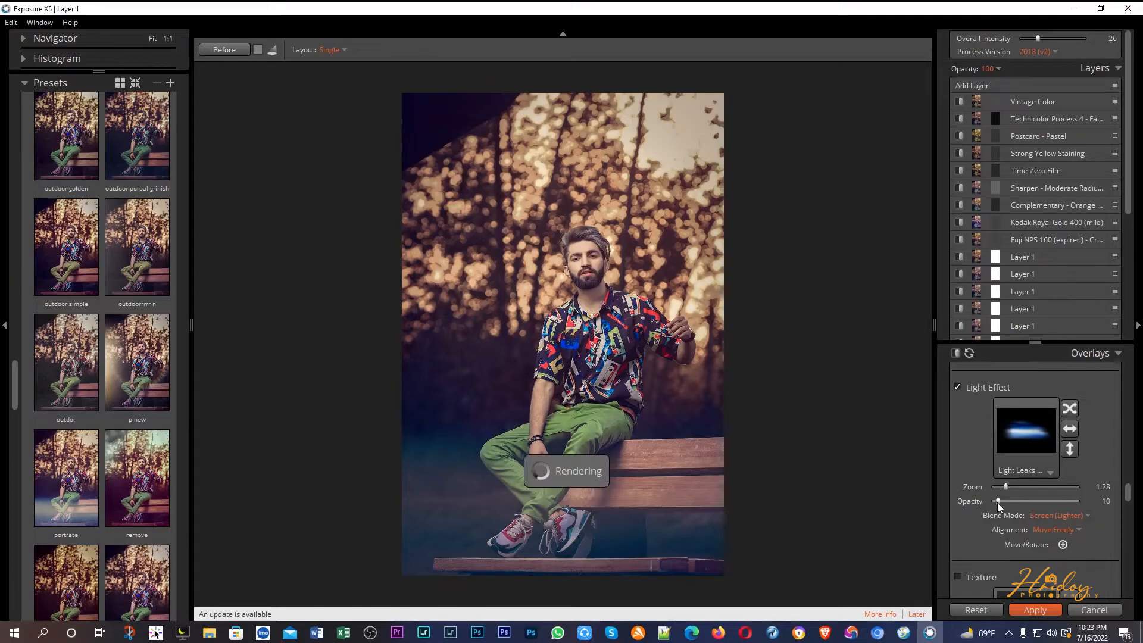
left_click_drag(997, 502, 1066, 503)
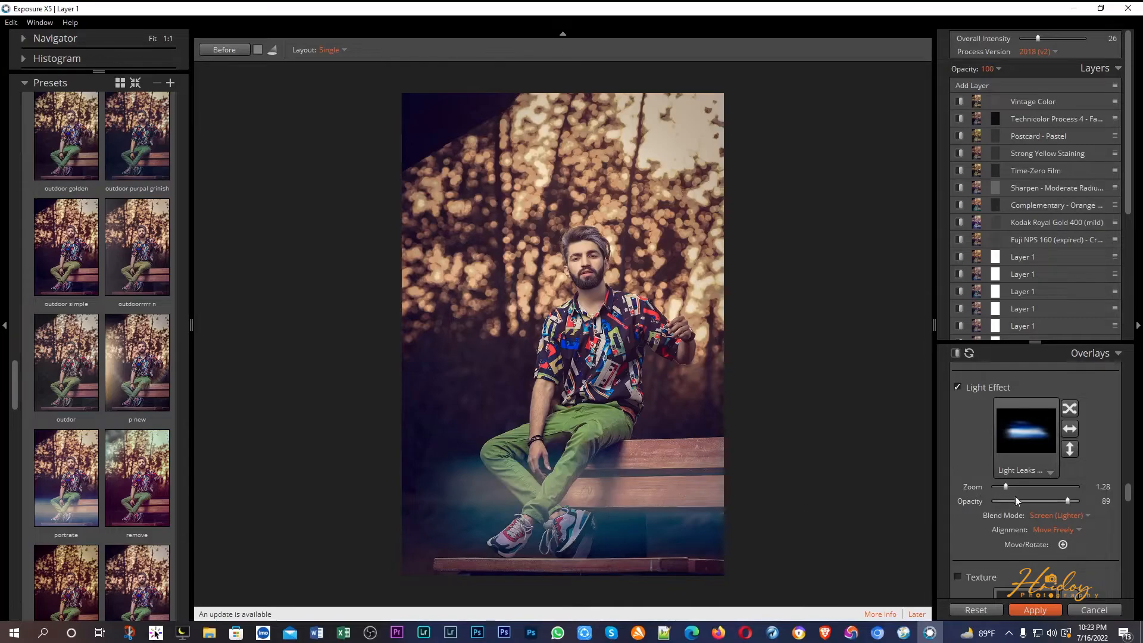
key("ctrl+z")
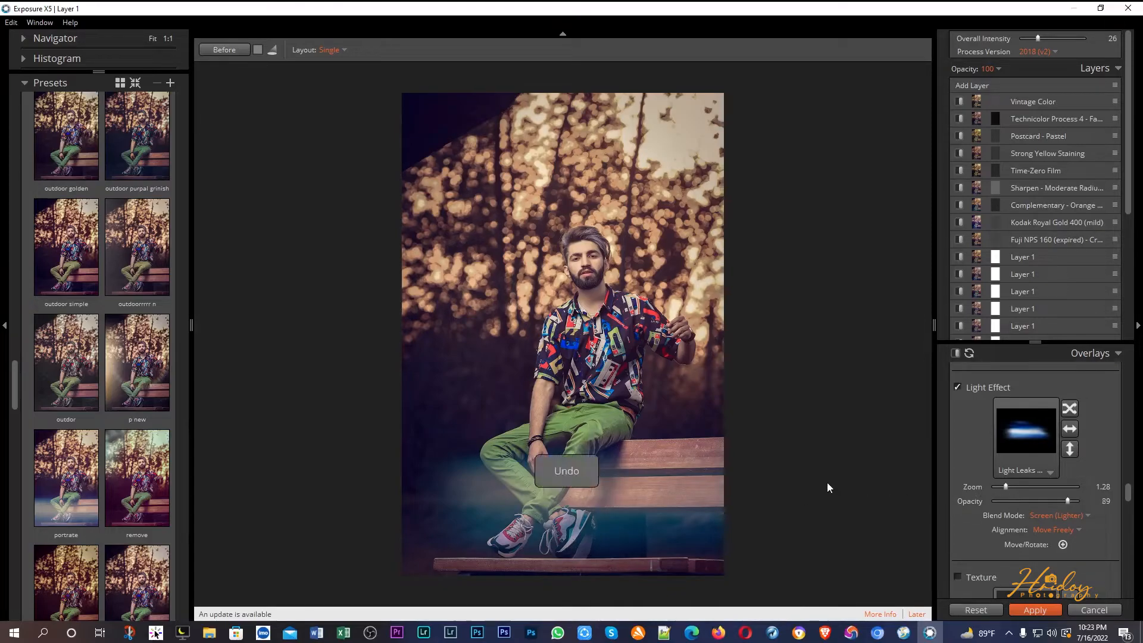
key("ctrl+z")
key("ctrl+z")
key("ctrl+z")
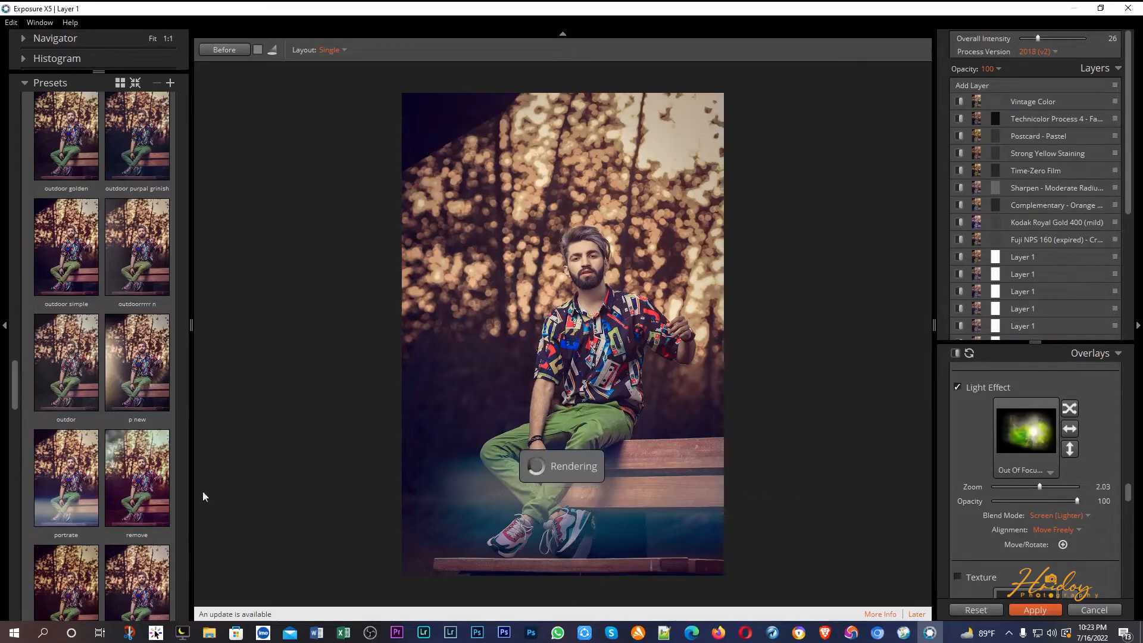
Apply the portrate preset, move its light leak onto the bench just above the shoes, and rotate it counter-clockwise
left_click(70, 488)
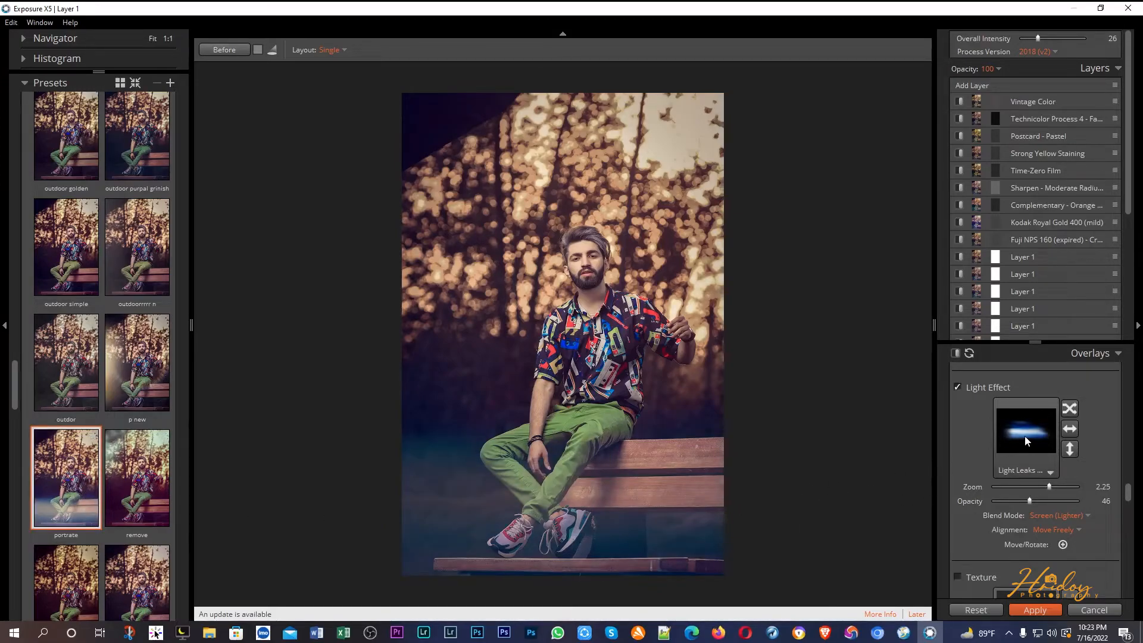
scroll(1060, 535, "down", 1)
left_click(1063, 473)
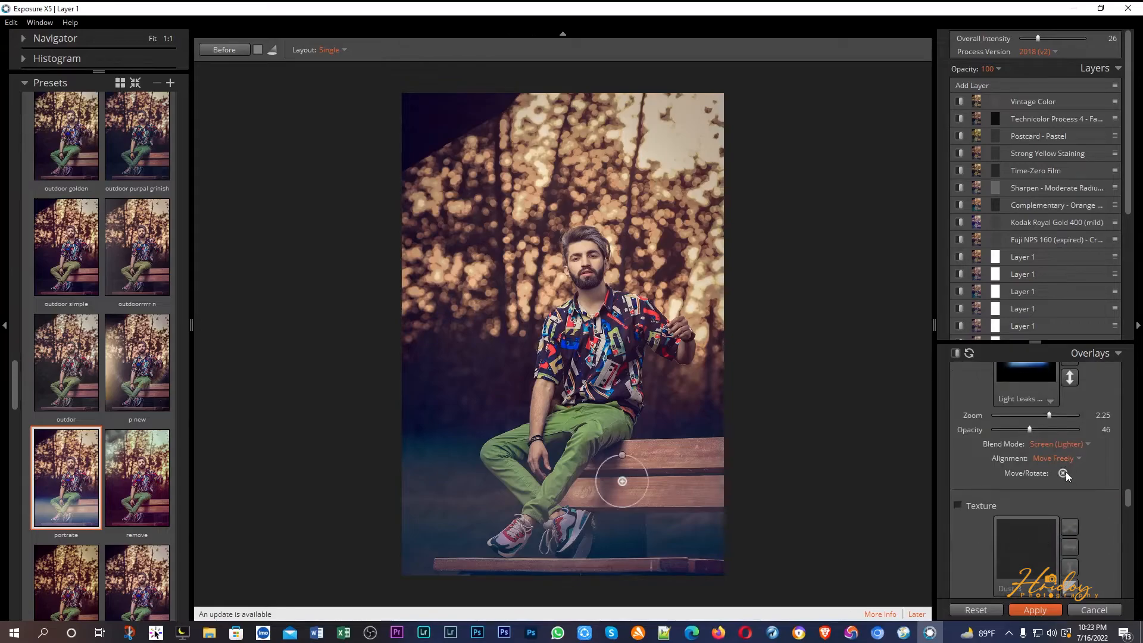
left_click_drag(622, 480, 627, 516)
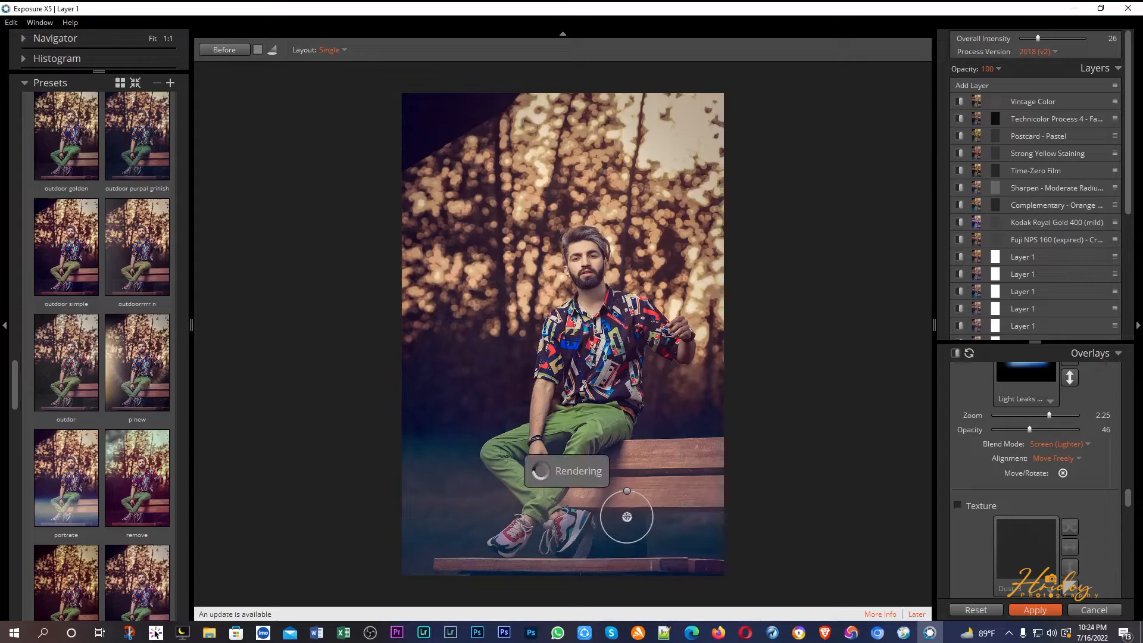
left_click_drag(627, 517, 630, 526)
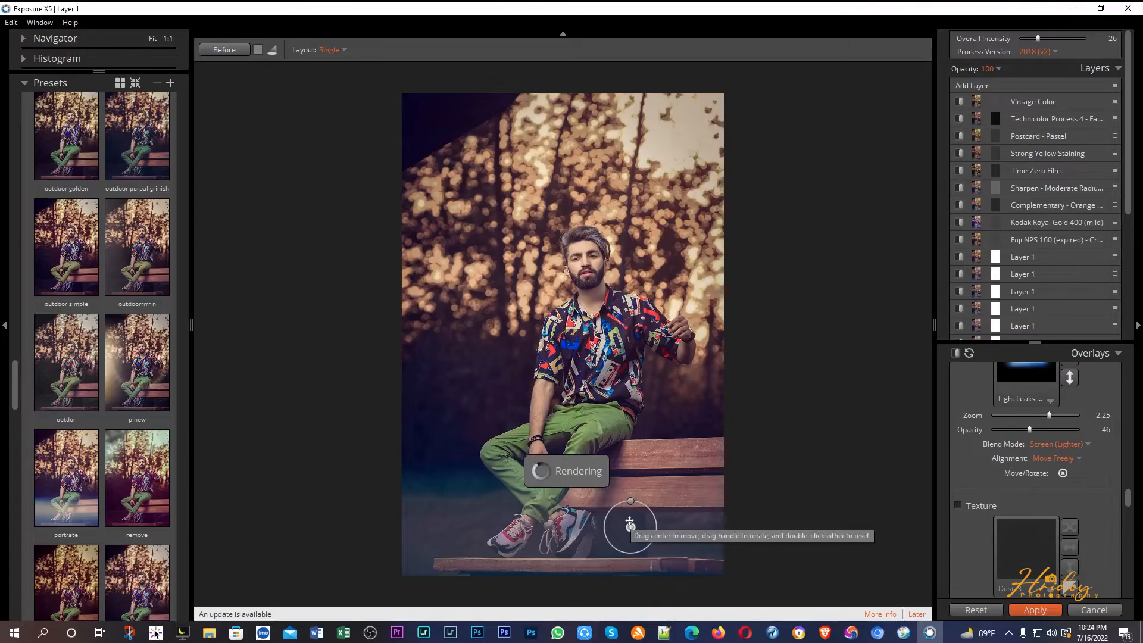
left_click_drag(629, 524, 606, 492)
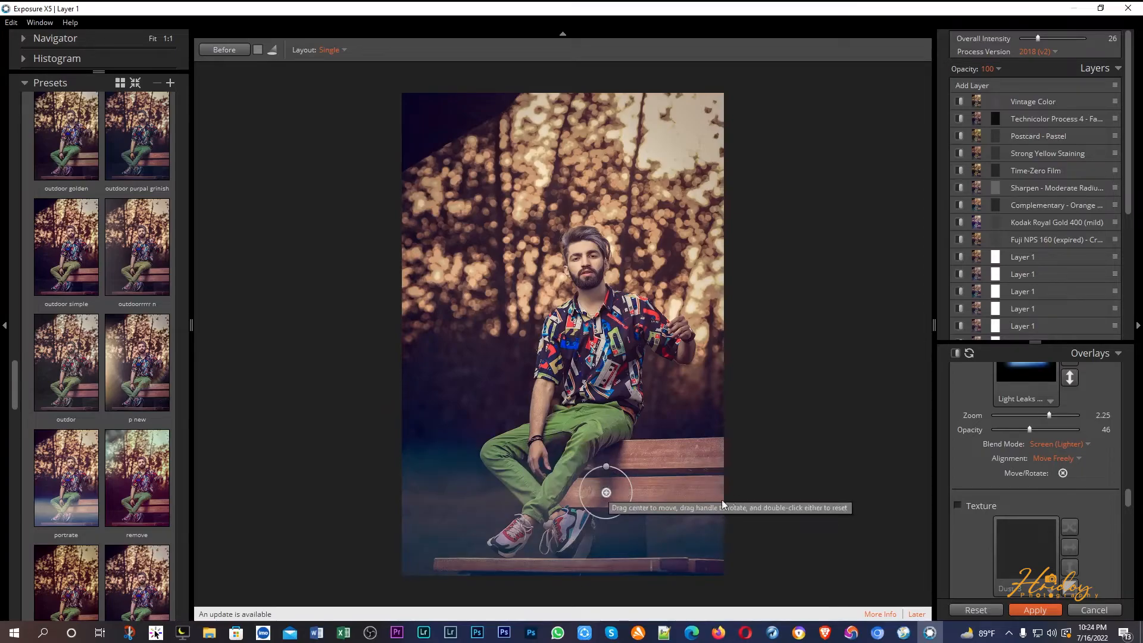
left_click_drag(606, 466, 584, 485)
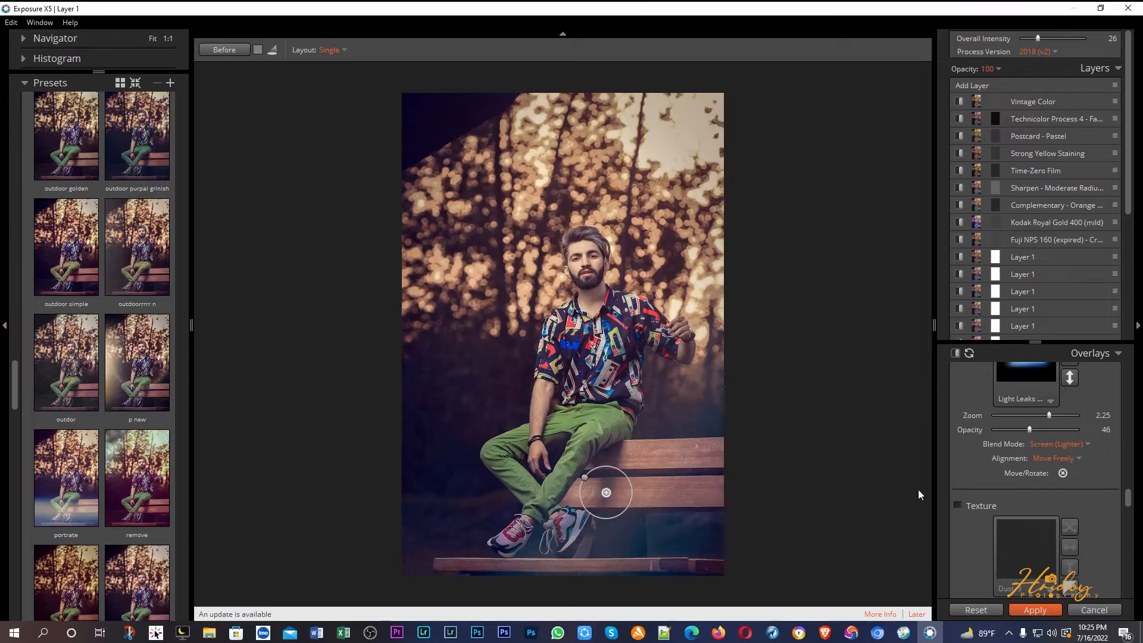
Apply the modified portrate look to the Photoshop portrait as a new layer
left_click(1036, 610)
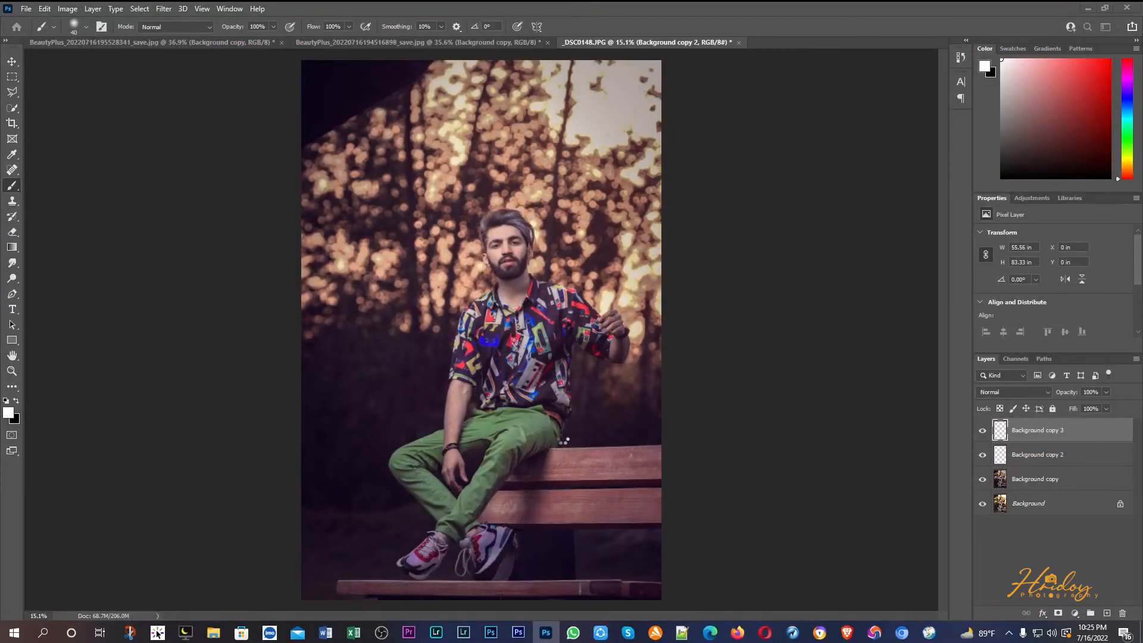
mouse_move(381, 637)
left_click(316, 566)
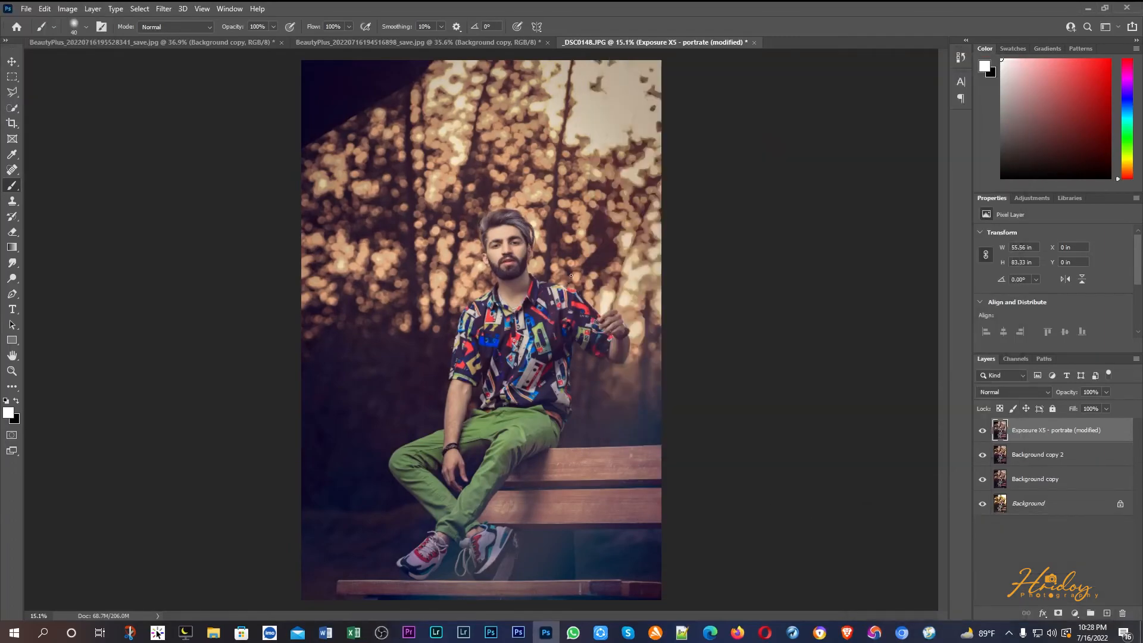
scroll(570, 275, "up", 5, "alt")
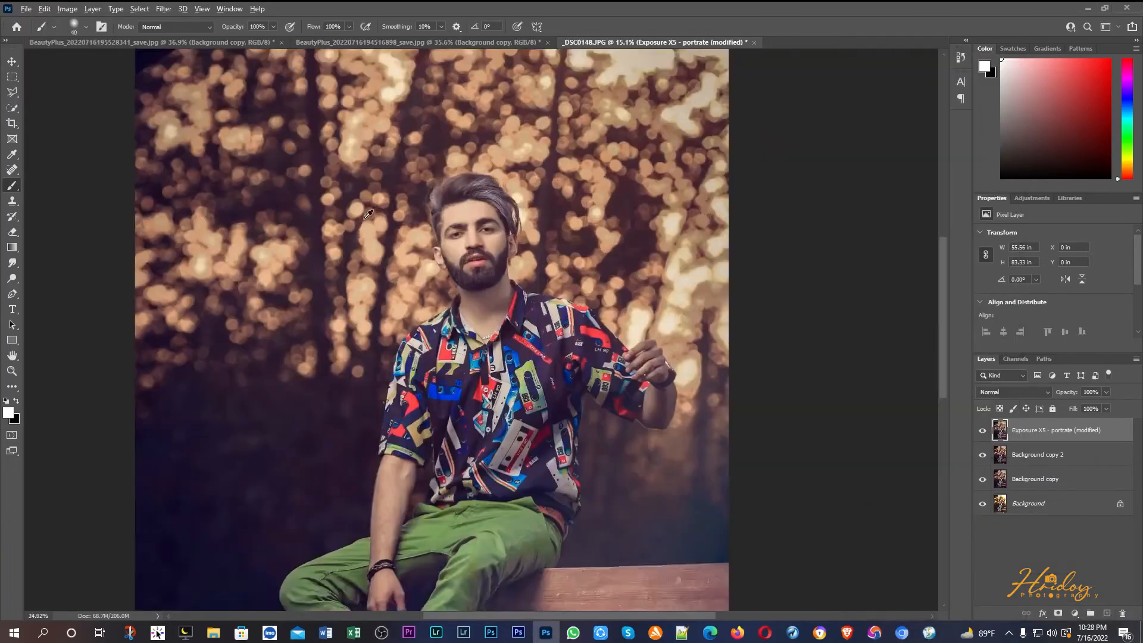
scroll(481, 275, "down", 5, "alt")
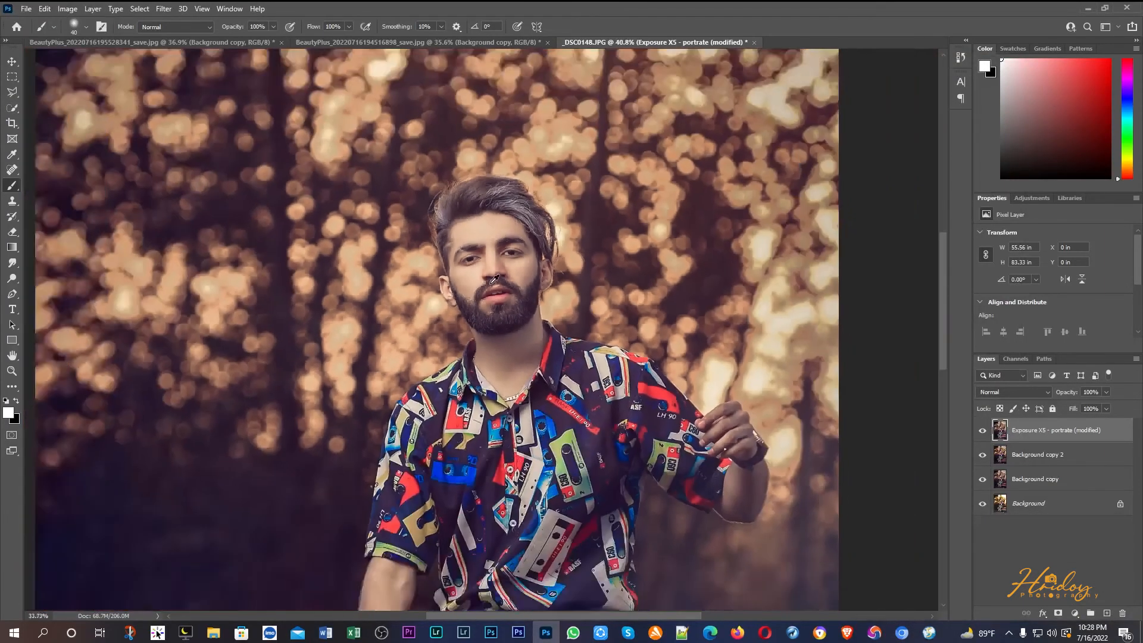
Merge the modified portrate layer down into Background copy 2 and hide the Background copy layer
scroll(758, 420, "up", 1)
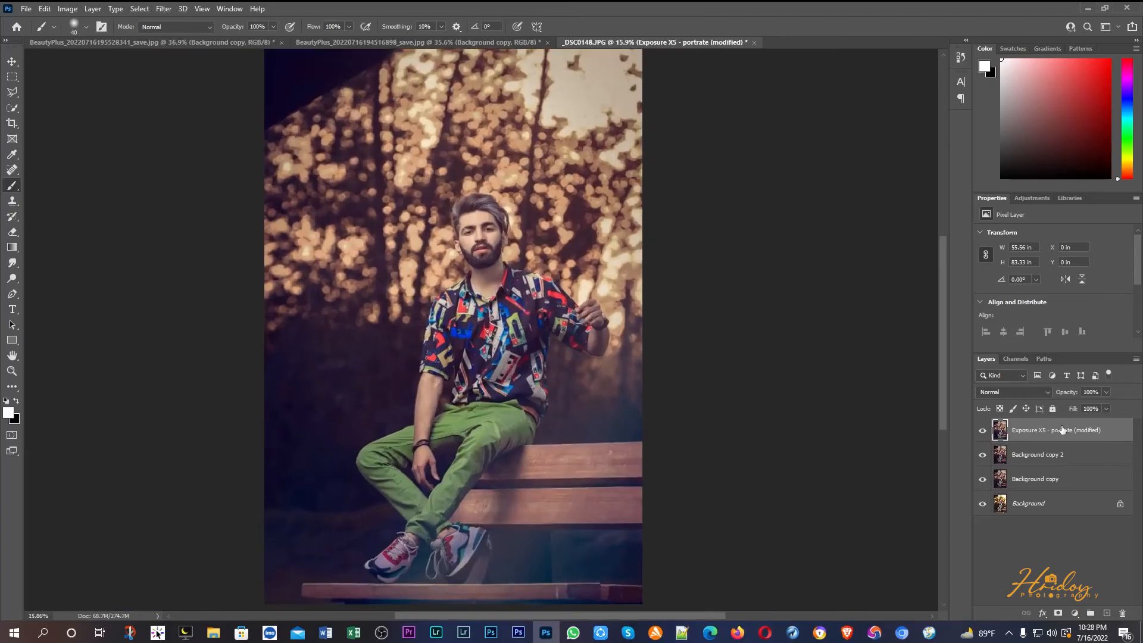
right_click(1048, 436)
left_click(967, 469)
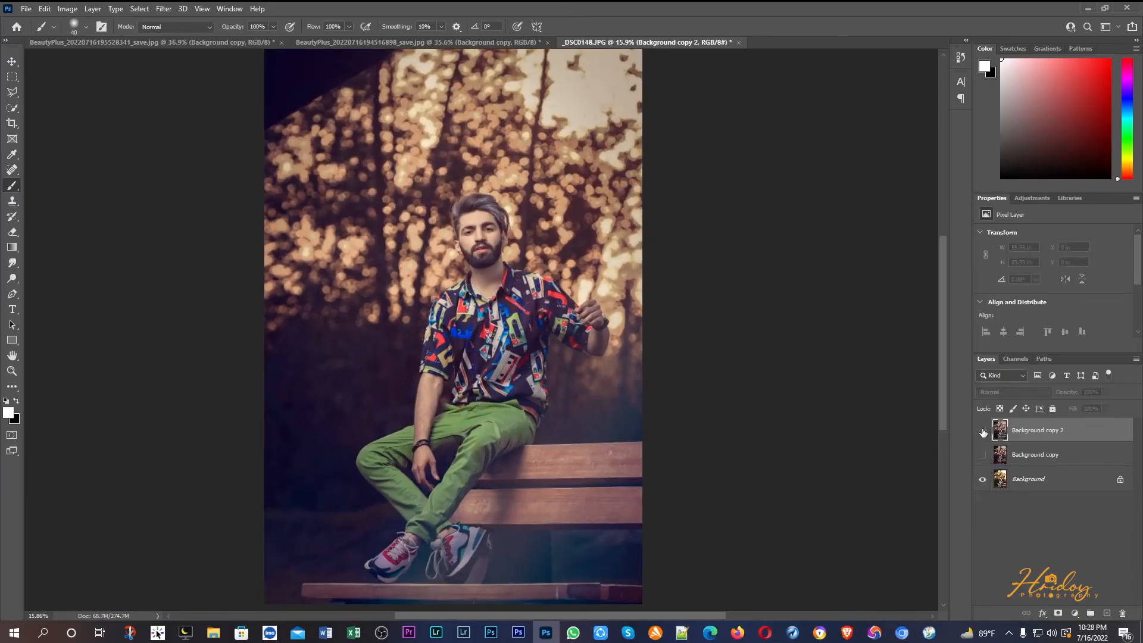
Compare the retouch with the original by toggling Background copy 2's visibility, and examine the face and the whole portrait
left_click(983, 430)
left_click(982, 431)
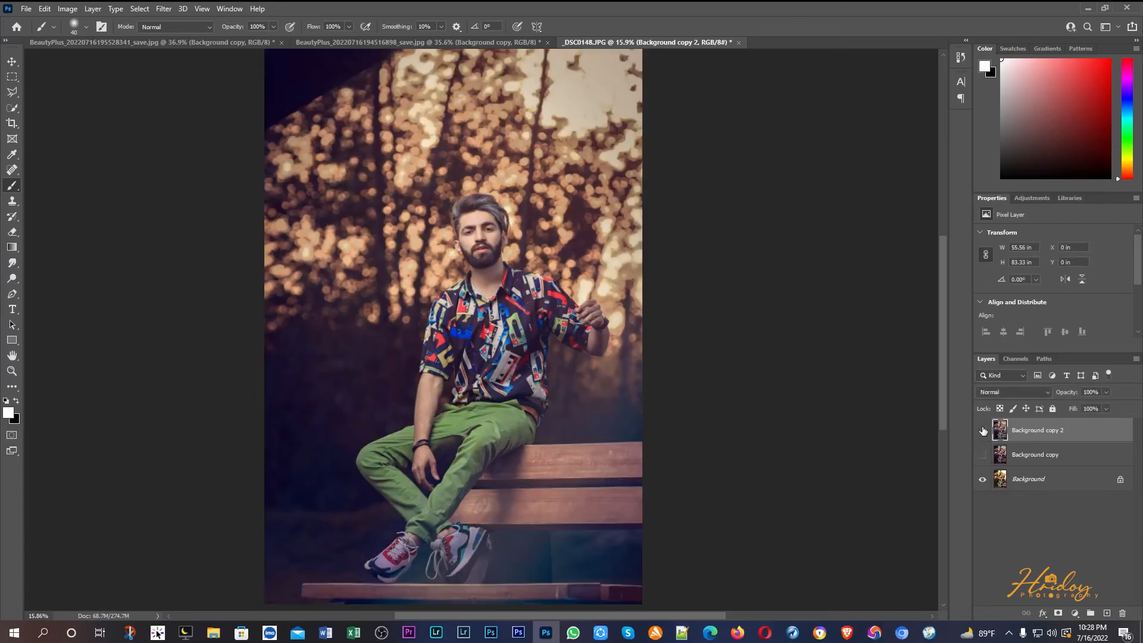
left_click(983, 431)
left_click(983, 430)
scroll(466, 260, "up", 6)
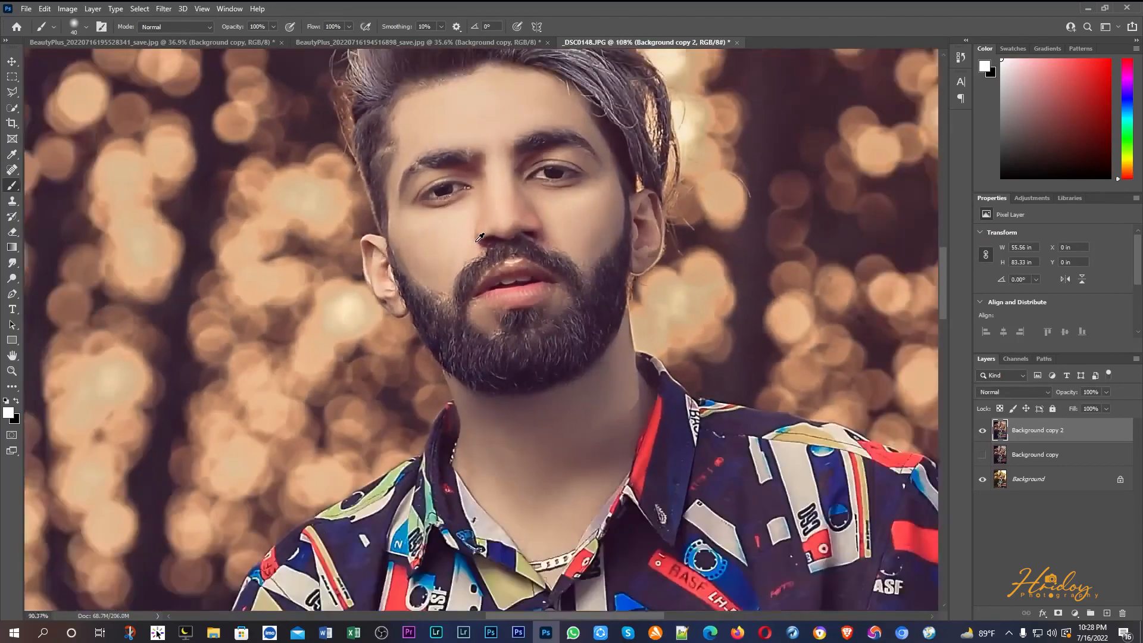
scroll(480, 237, "down", 6)
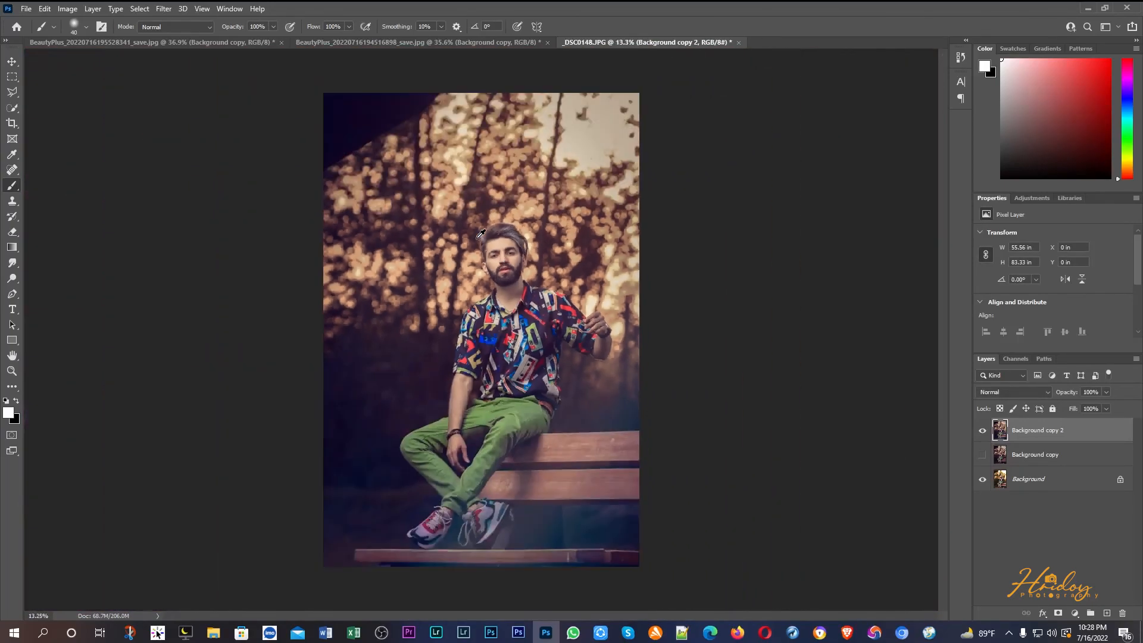
scroll(481, 234, "up", 1)
scroll(476, 238, "down", 1)
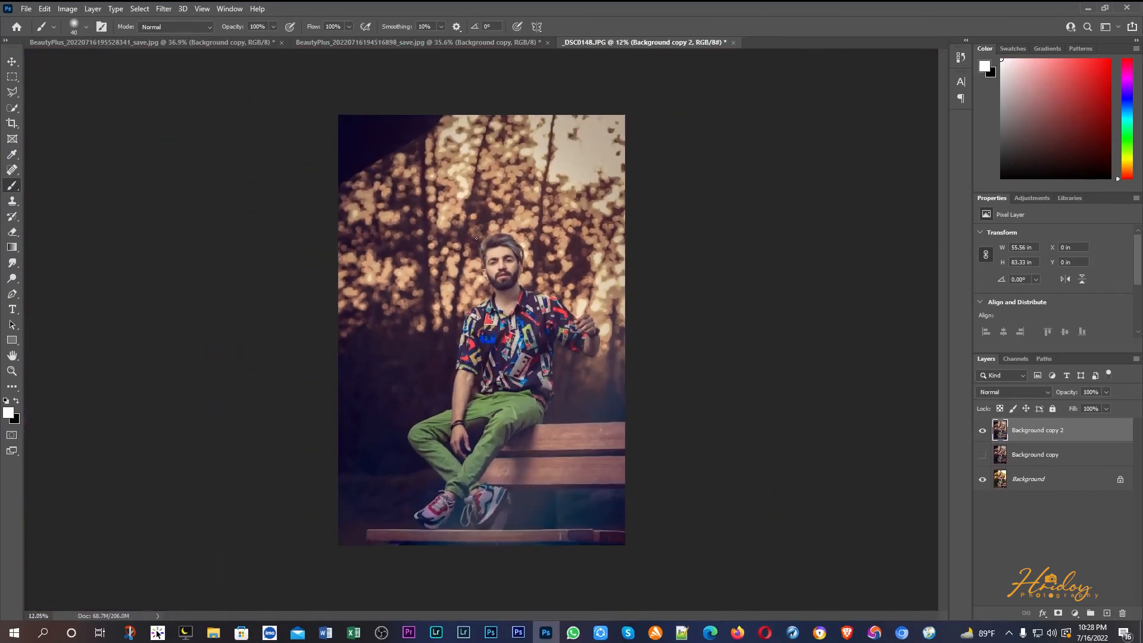
scroll(474, 235, "up", 1)
scroll(584, 292, "up", 2)
scroll(408, 247, "up", 4)
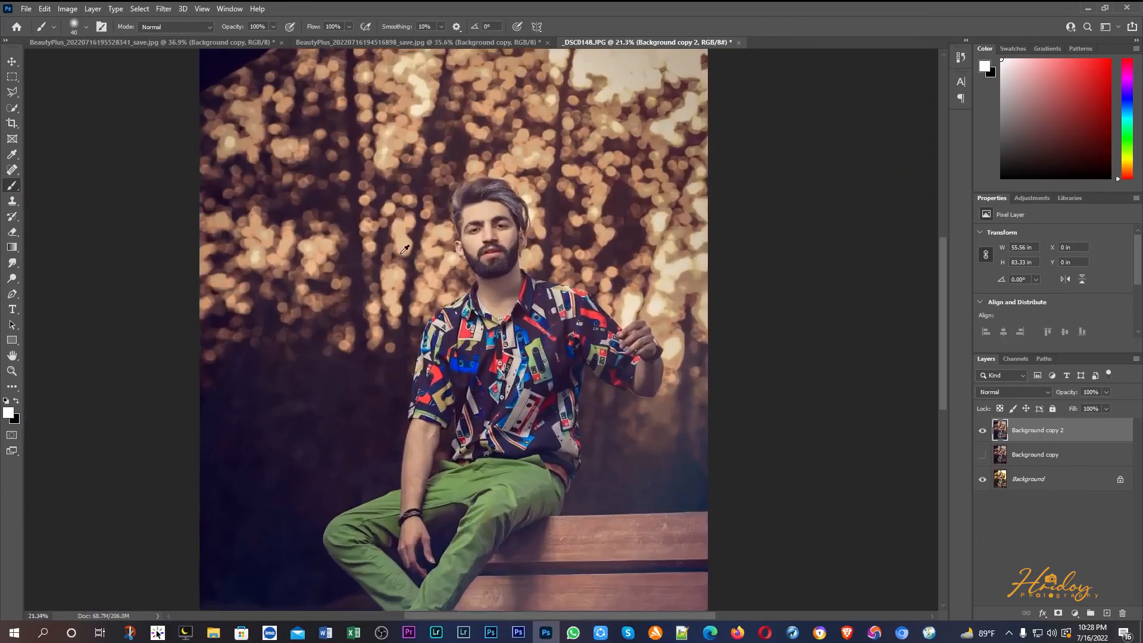